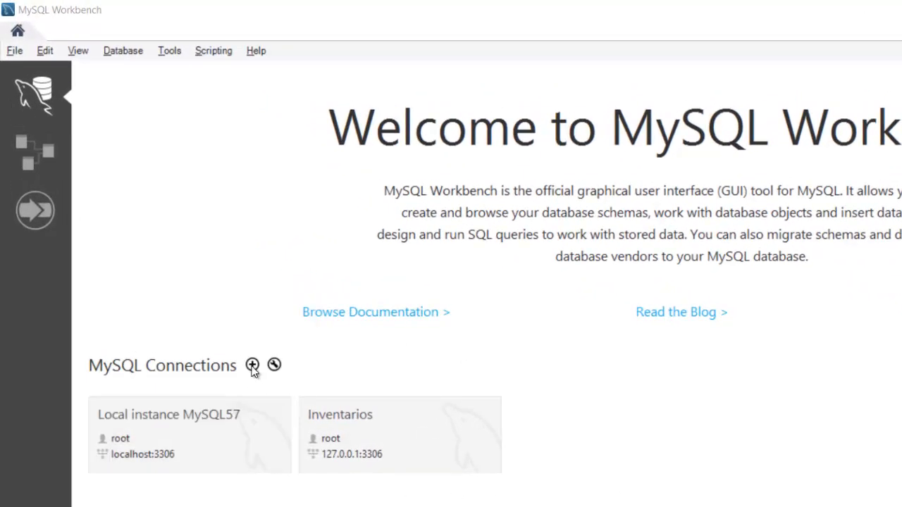
- Define a new connection named Curso with the Standard (TCP/IP) method, host 127.0.0.1, port 3306 and username root
click(253, 366)
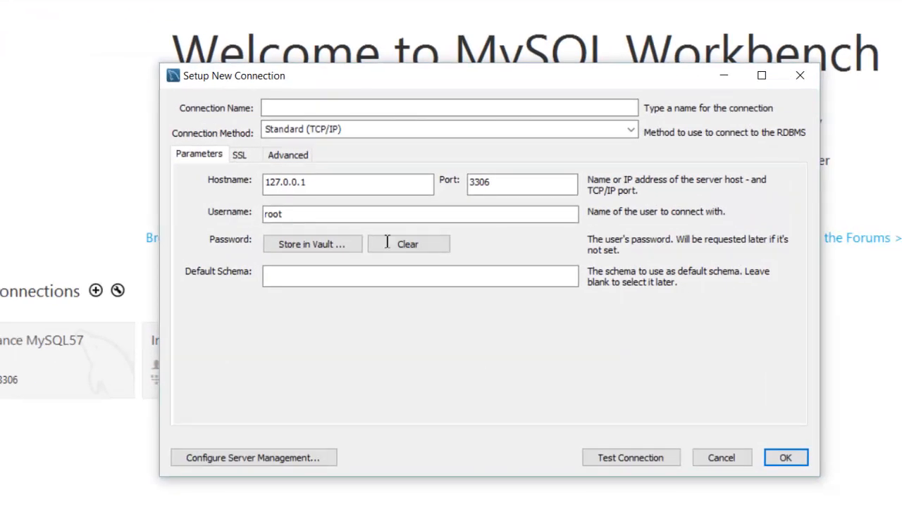
click(294, 106)
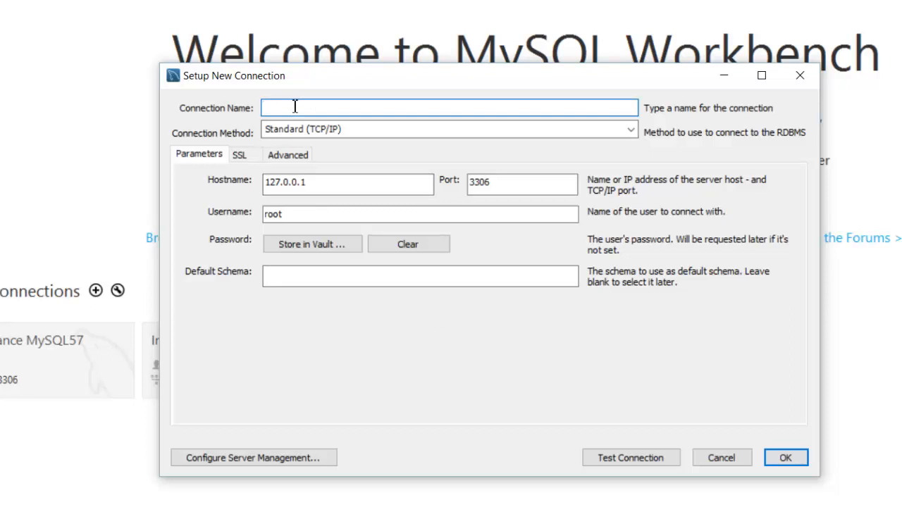
text(Curso)
click(314, 131)
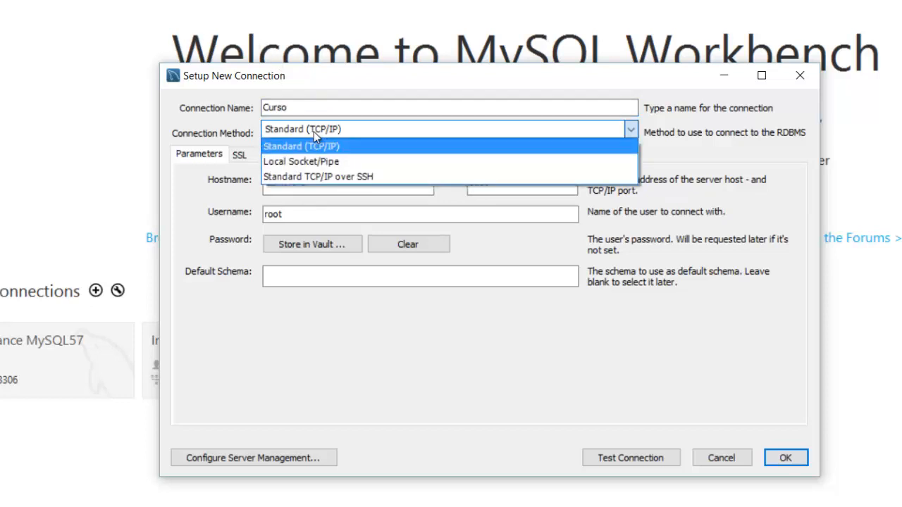
click(314, 132)
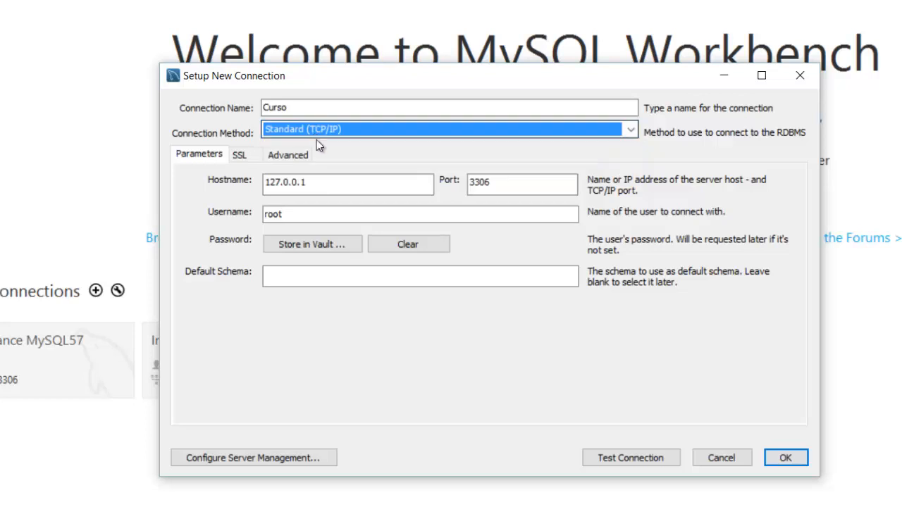
click(329, 185)
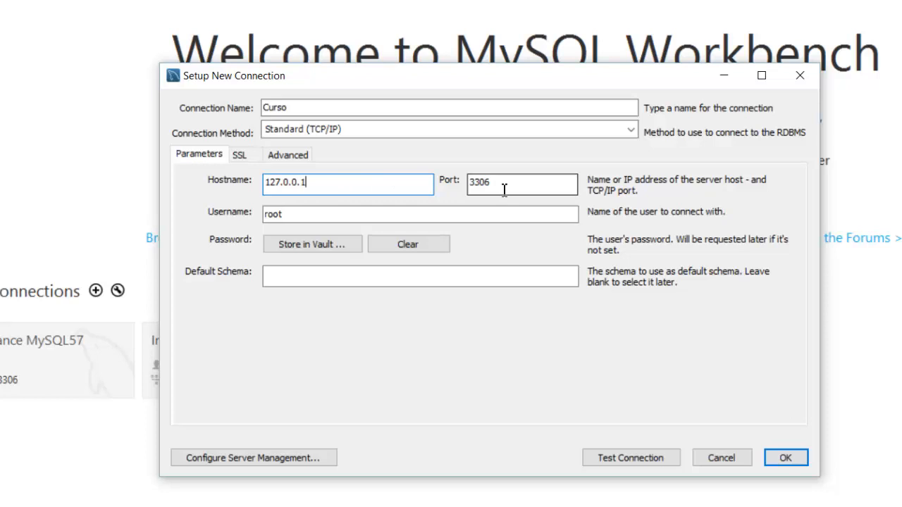
click(294, 215)
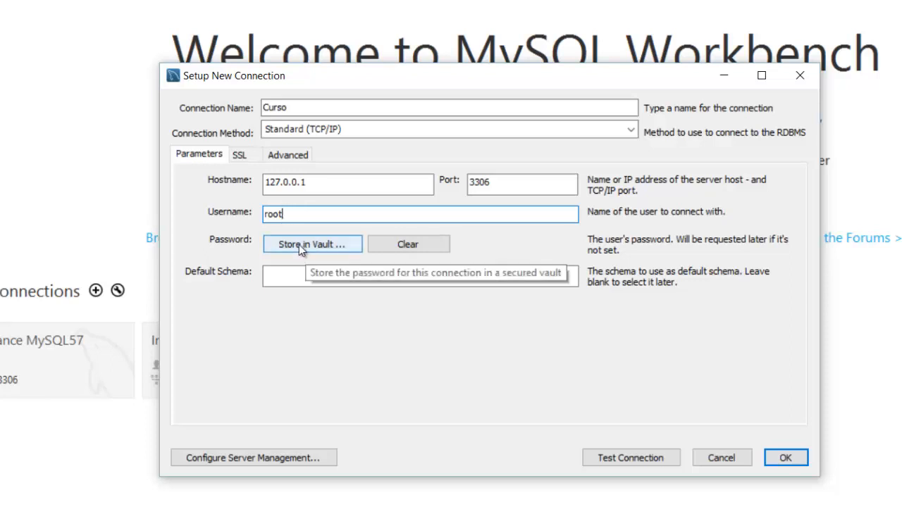
- Test the Curso connection by entering the root account password, and dismiss the result
click(601, 462)
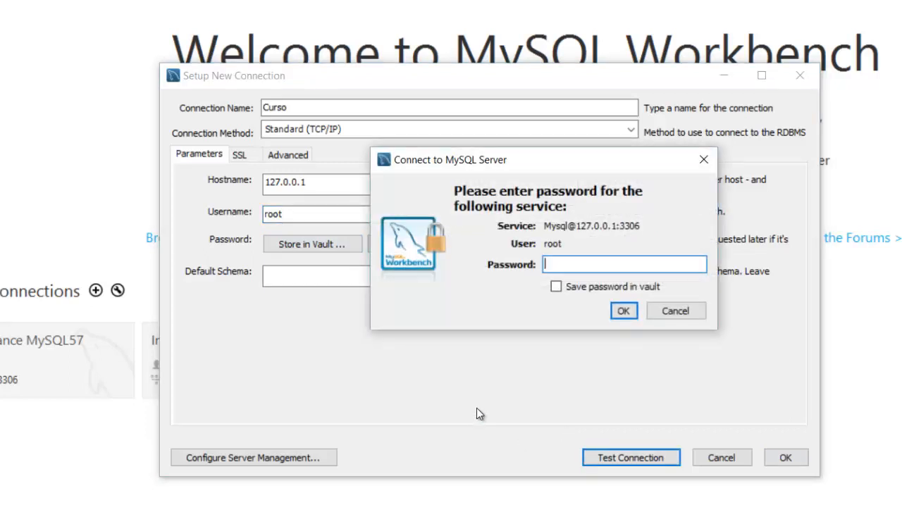
text(****)
key(Return)
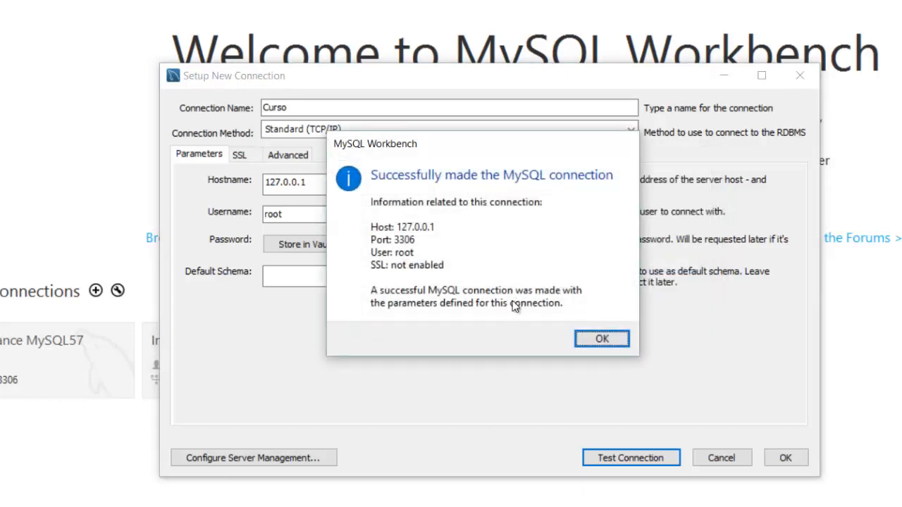
click(602, 340)
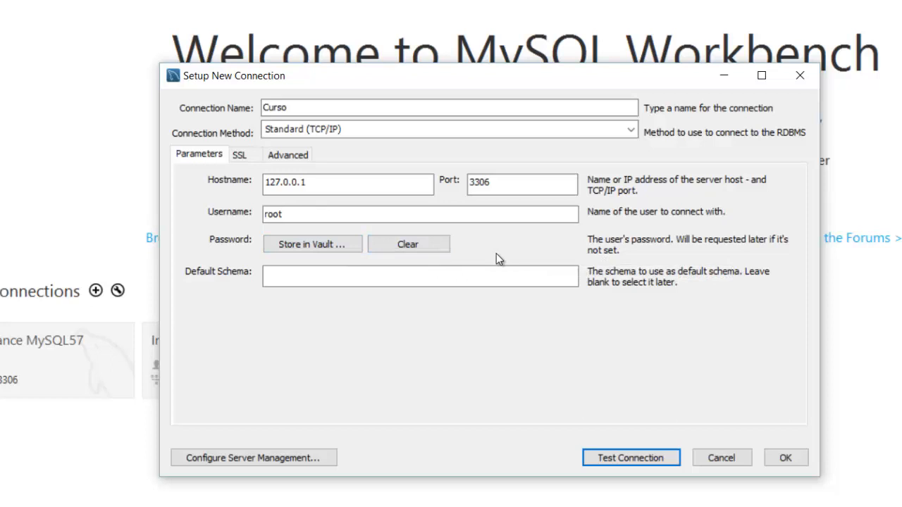
- Save the Curso connection and open it, placing the cursor in its empty query editor
click(786, 458)
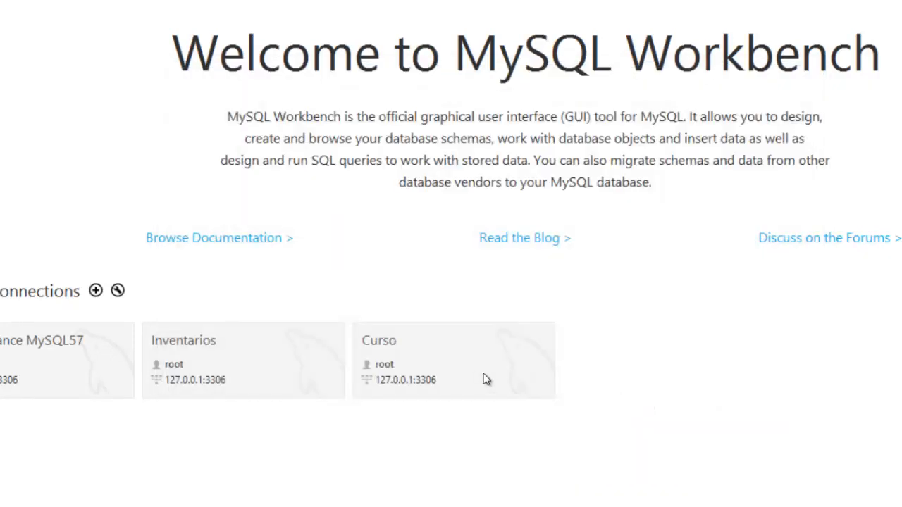
click(403, 368)
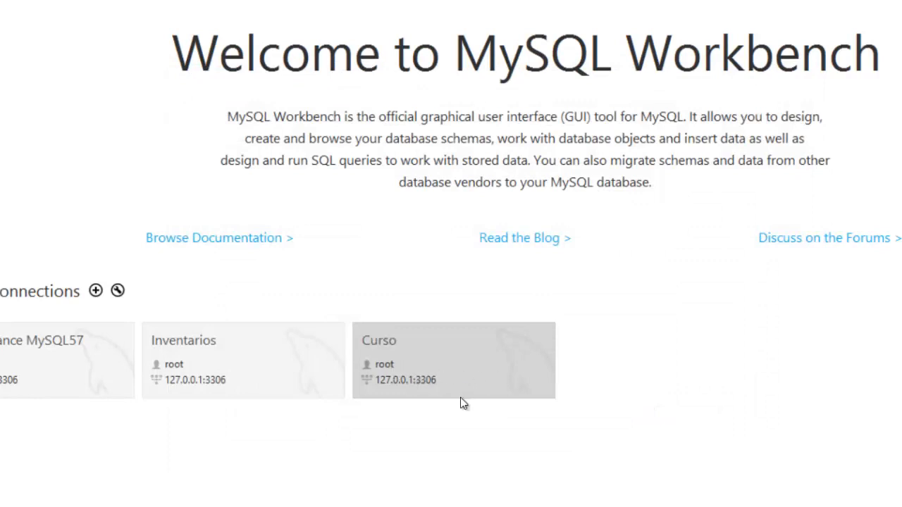
click(423, 365)
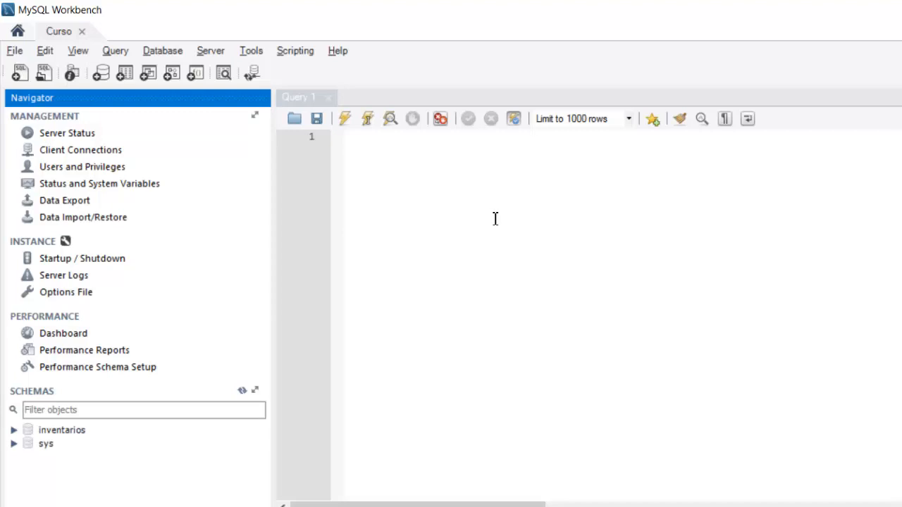
click(496, 218)
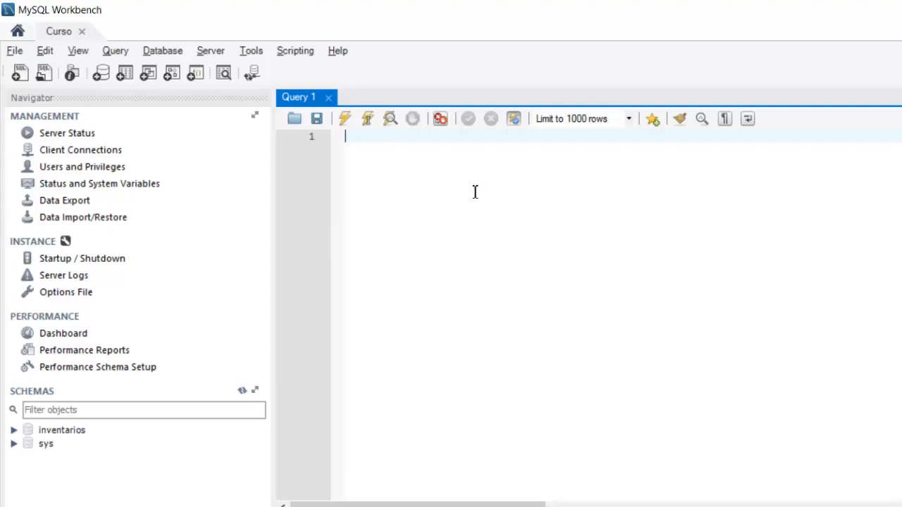
- Examine the server status, client connections, users and privileges, data export, data import and performance dashboard pages, closing the dashboard at the end
click(60, 135)
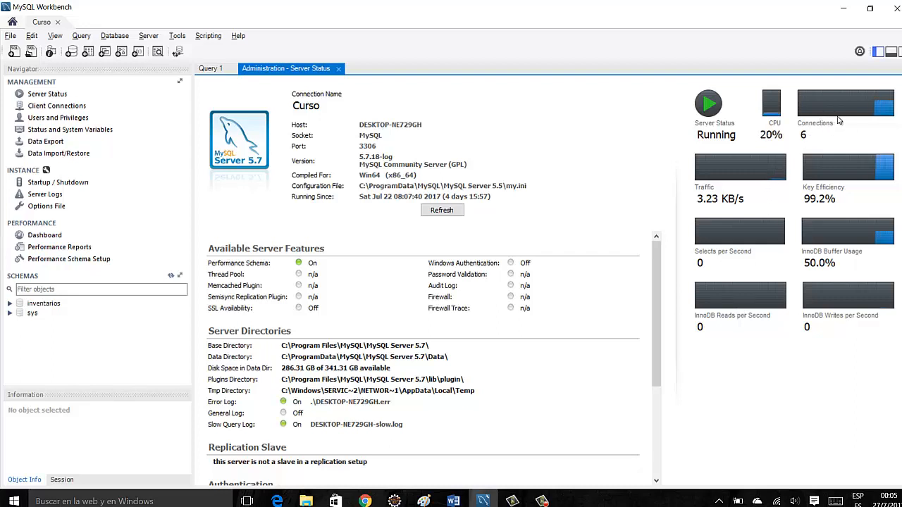
click(59, 107)
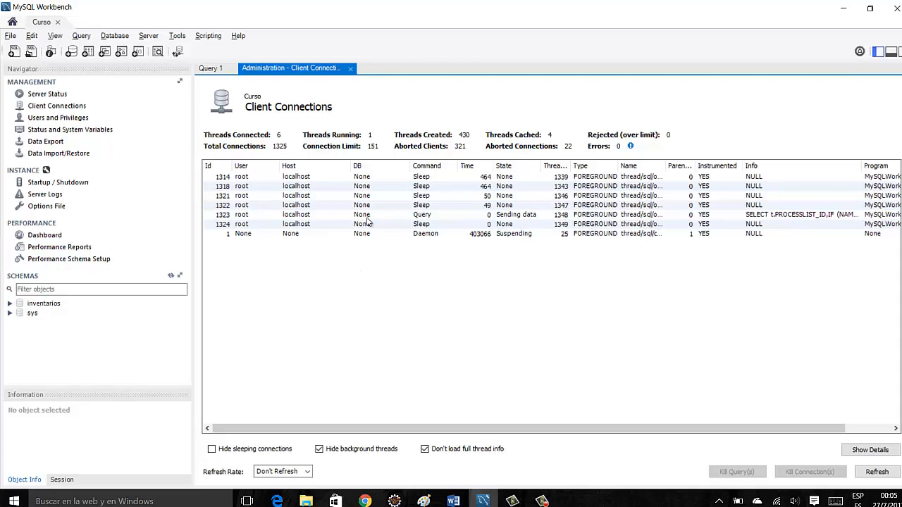
click(49, 118)
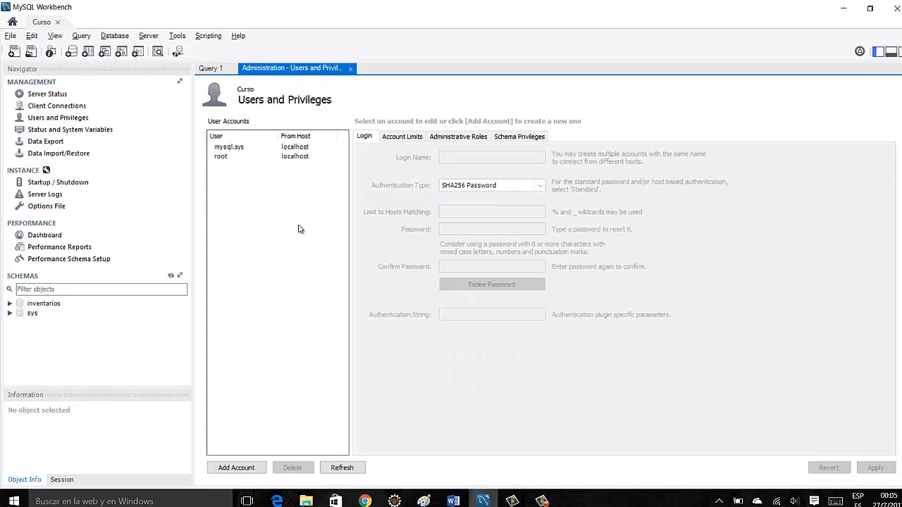
click(42, 142)
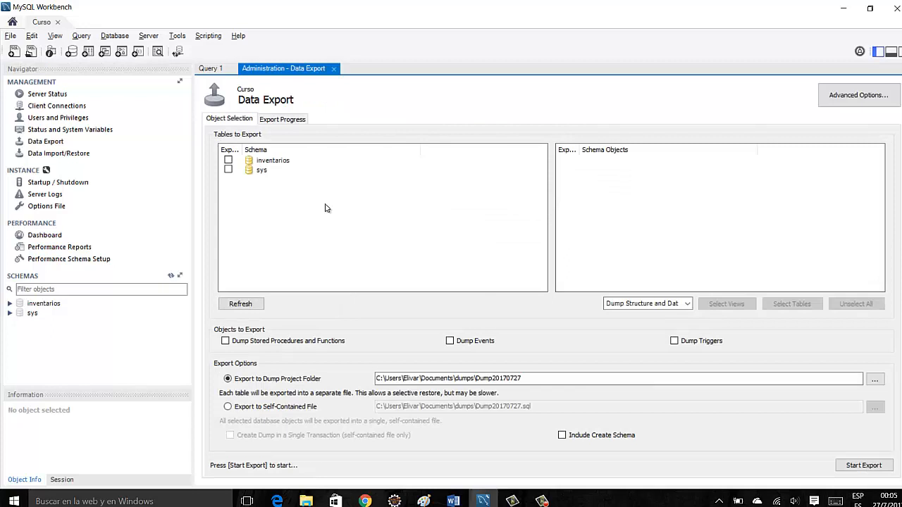
click(43, 154)
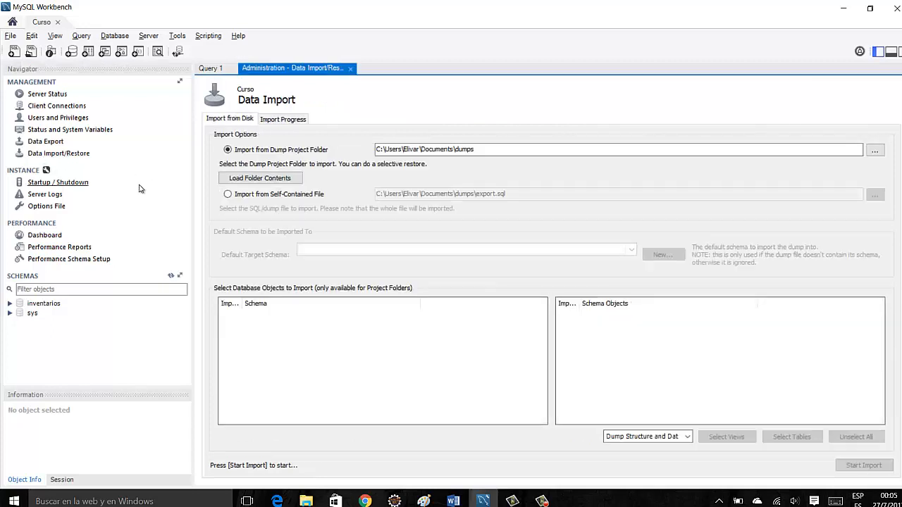
click(52, 237)
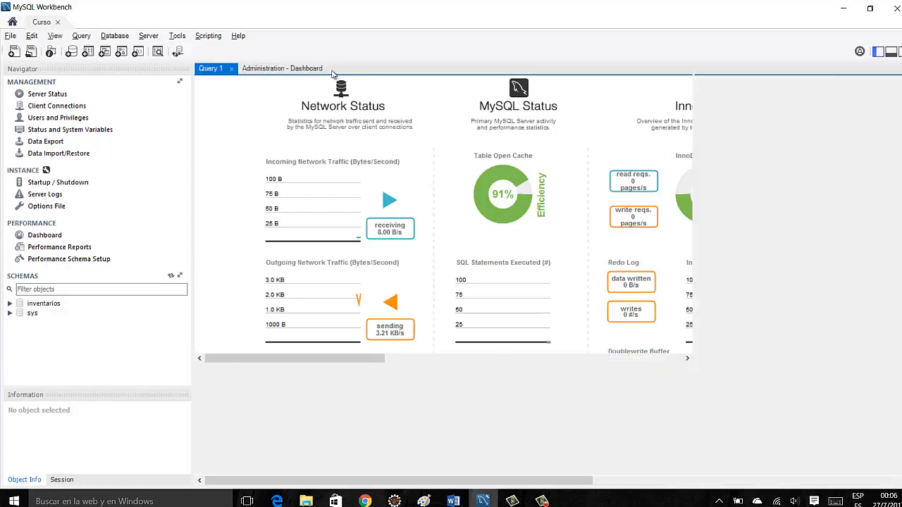
click(330, 69)
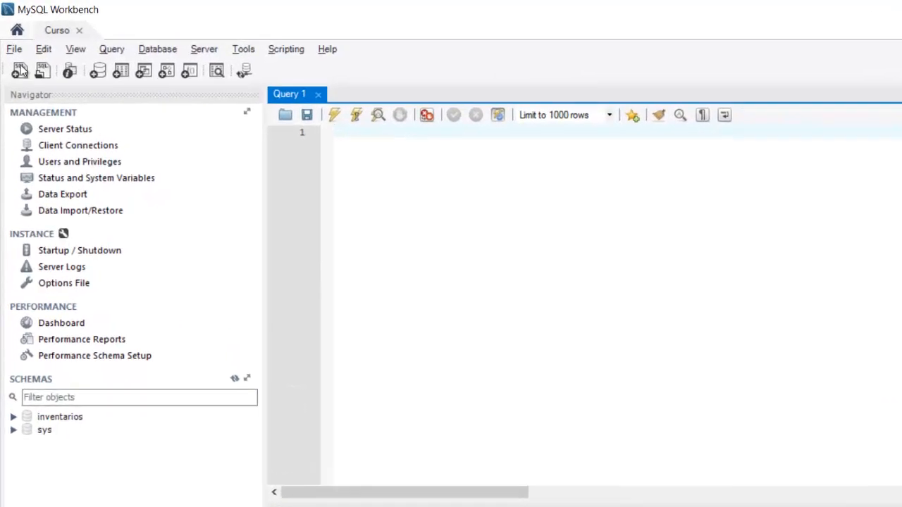
- Create a new model and add an EER diagram to it
click(11, 39)
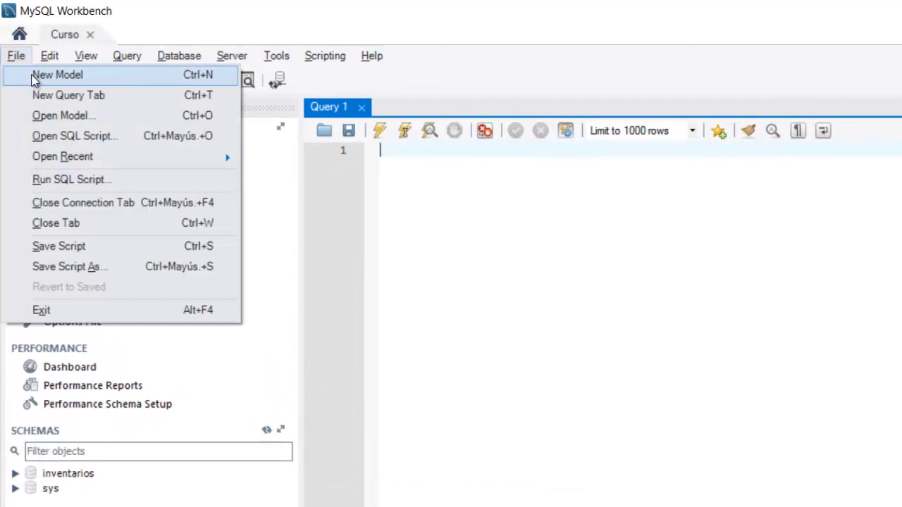
click(33, 75)
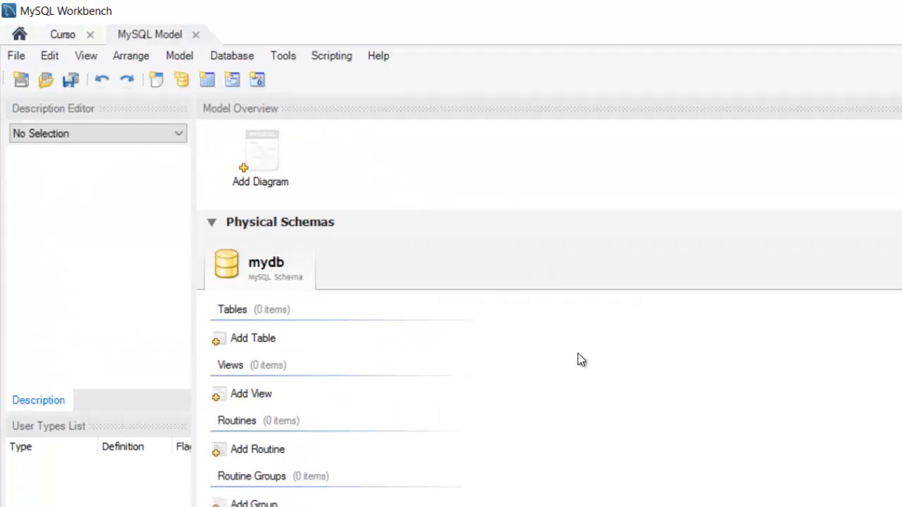
click(281, 183)
double_click(252, 166)
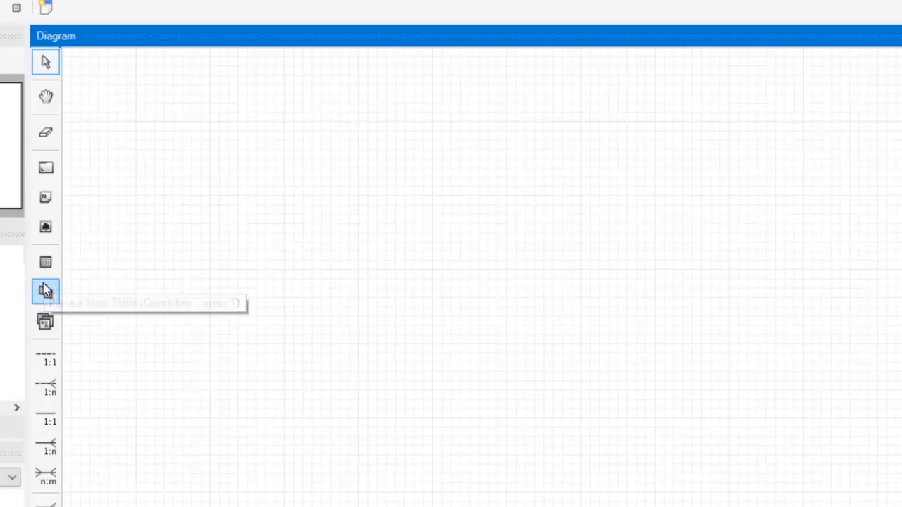
- Place a new table on the diagram canvas and move it slightly upward
click(44, 263)
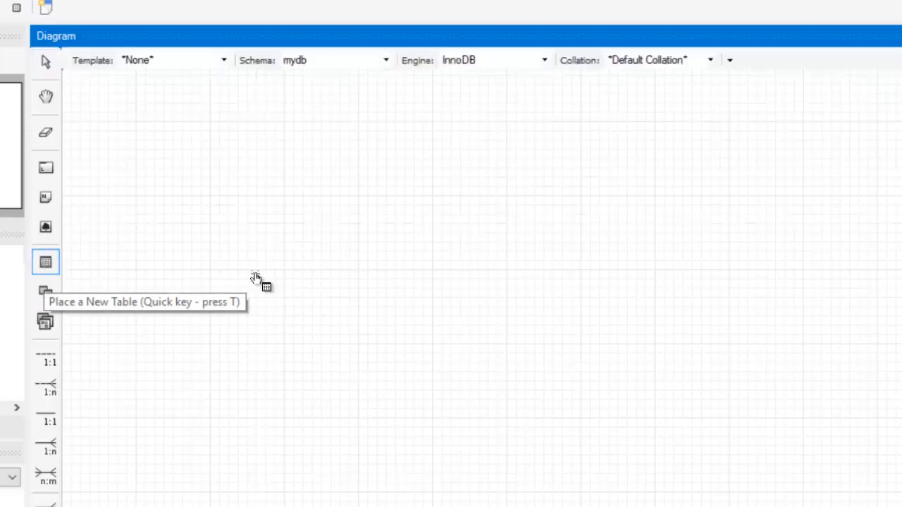
click(315, 197)
drag(363, 220, 351, 165)
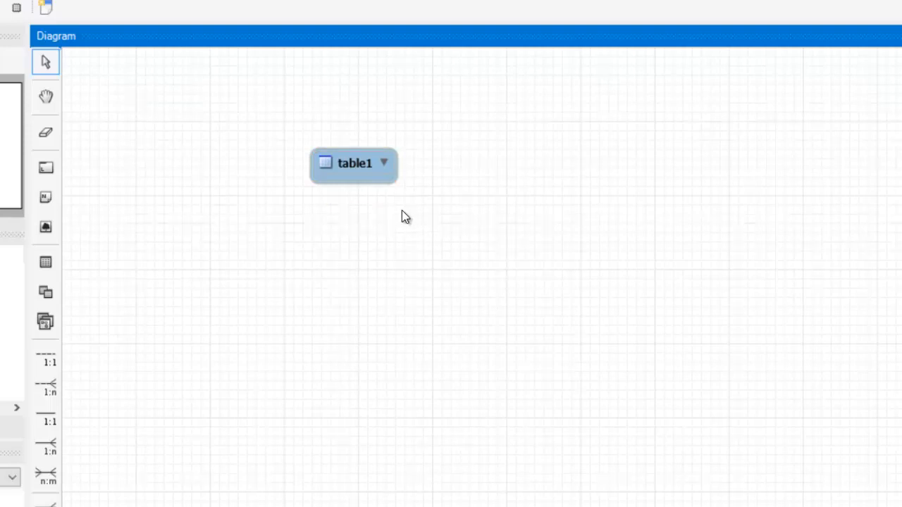
- Open the new table for editing and rename it clientes
double_click(347, 166)
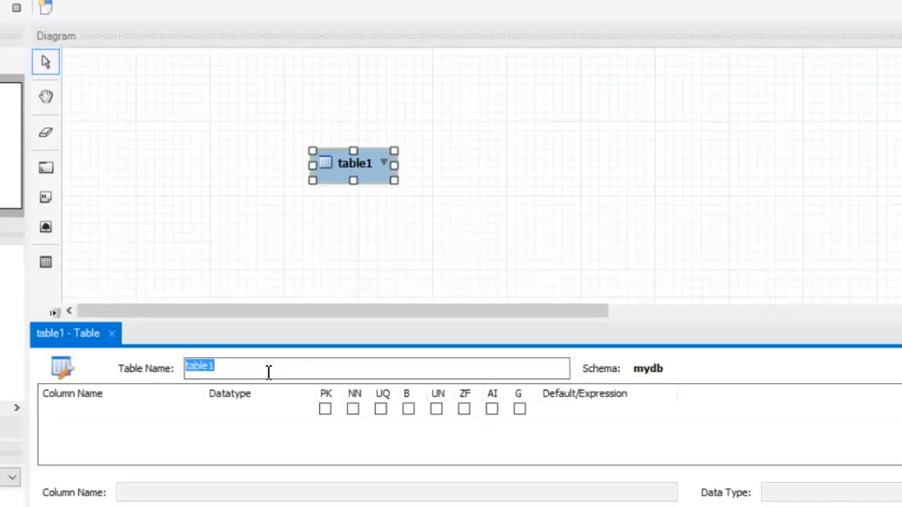
click(268, 372)
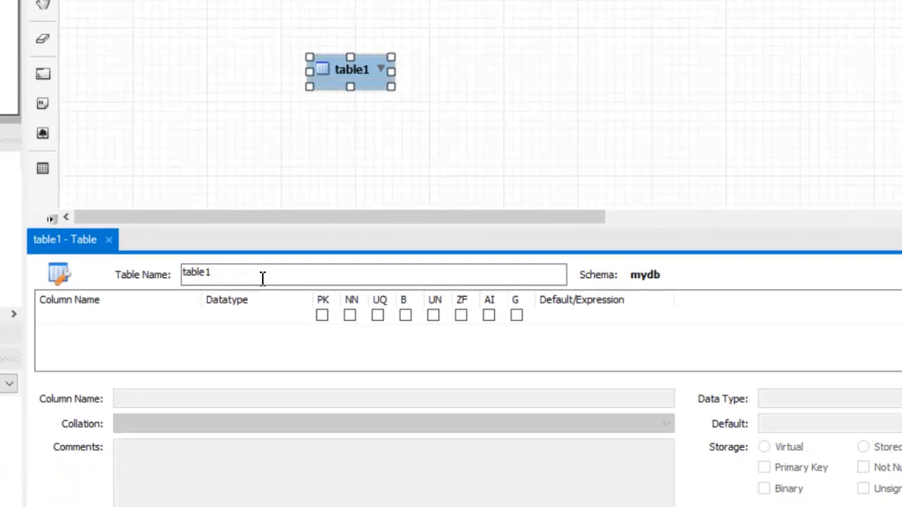
key(BackSpace)
key(BackSpace)
key(BackSpace)
key(BackSpace)
key(BackSpace)
key(BackSpace)
text(clientes)
- Add an INT column named id to the clientes table as primary key, not null and auto-increment
click(74, 334)
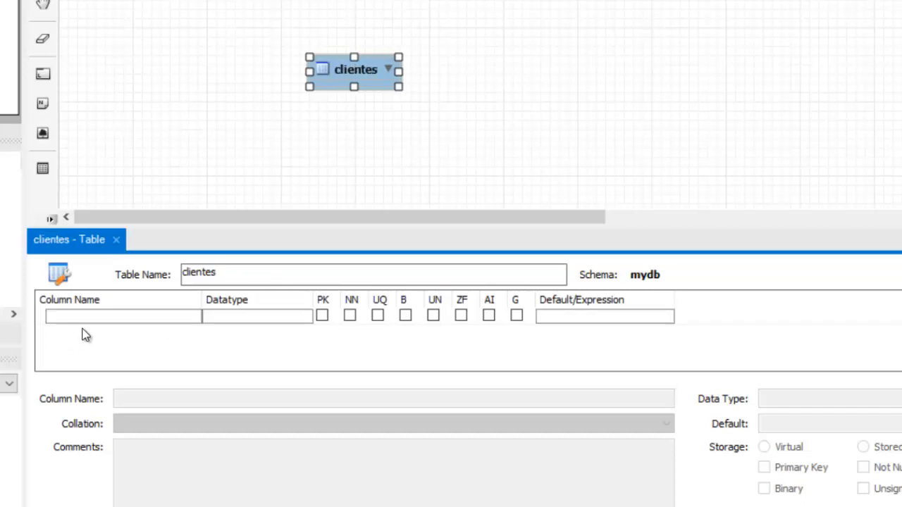
click(139, 319)
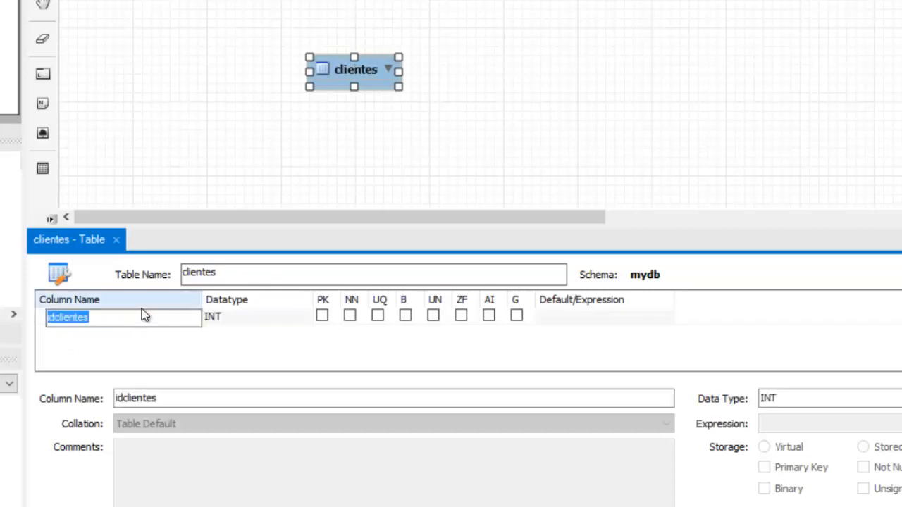
text(id)
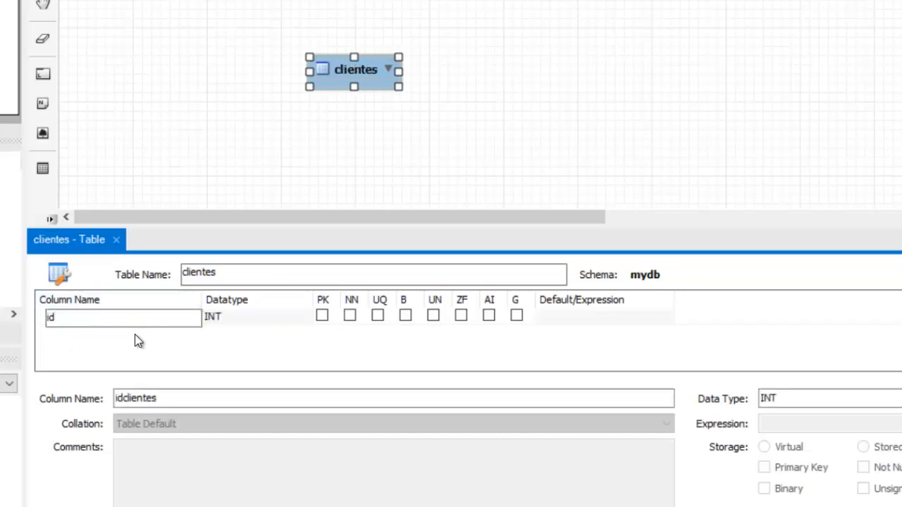
click(238, 330)
click(239, 318)
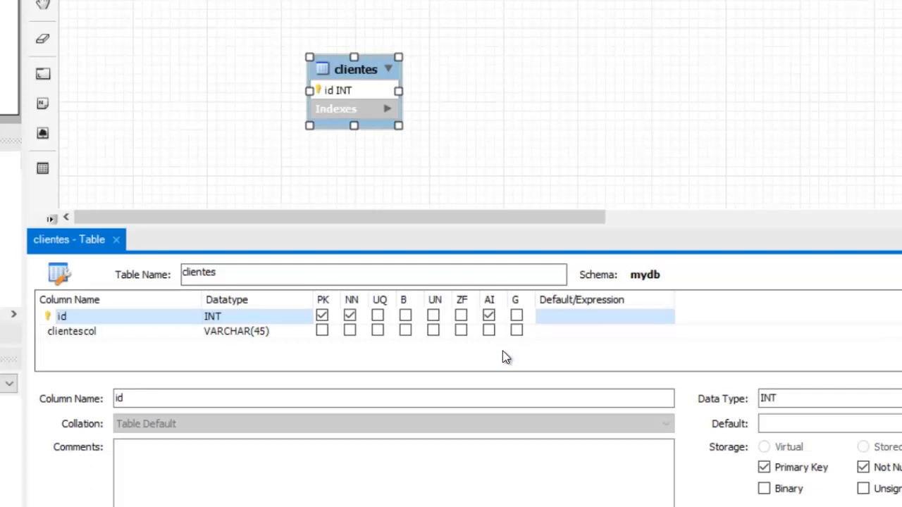
- Add a second column named cedula with datatype VARCHAR(45) to the clientes table
click(108, 333)
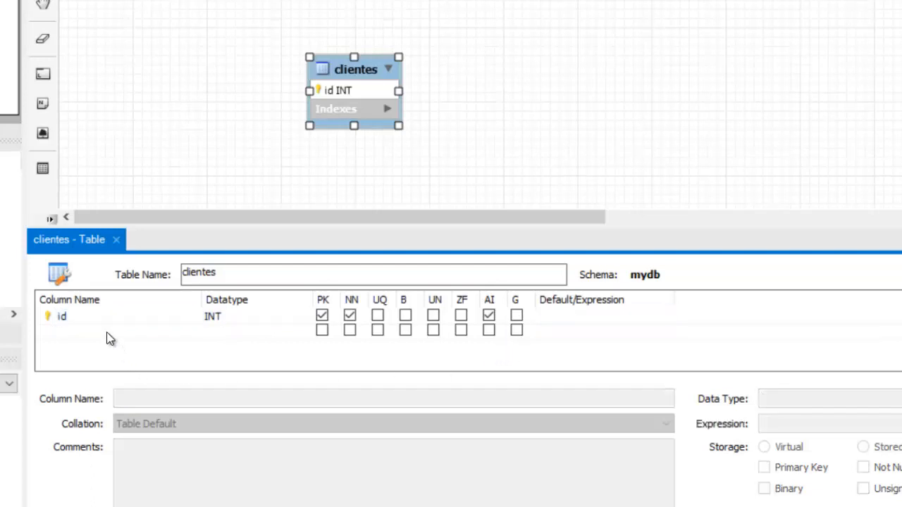
double_click(107, 332)
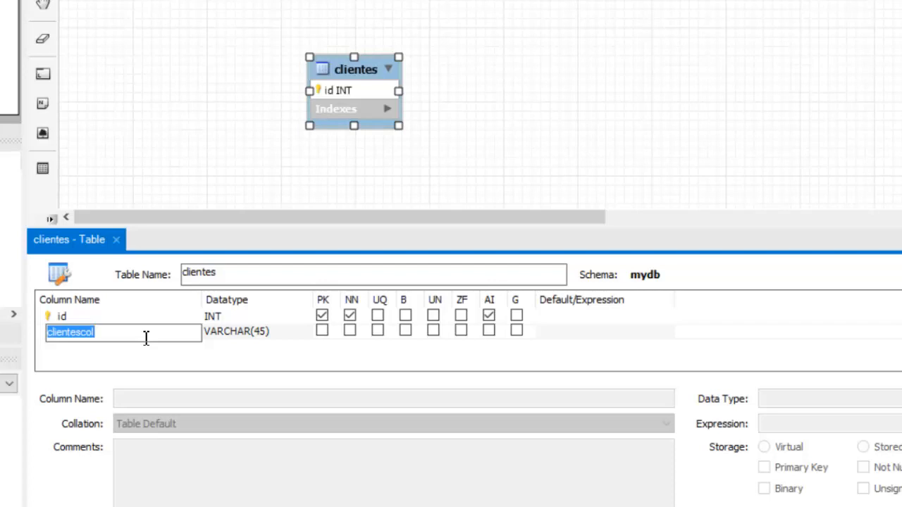
text(cedula)
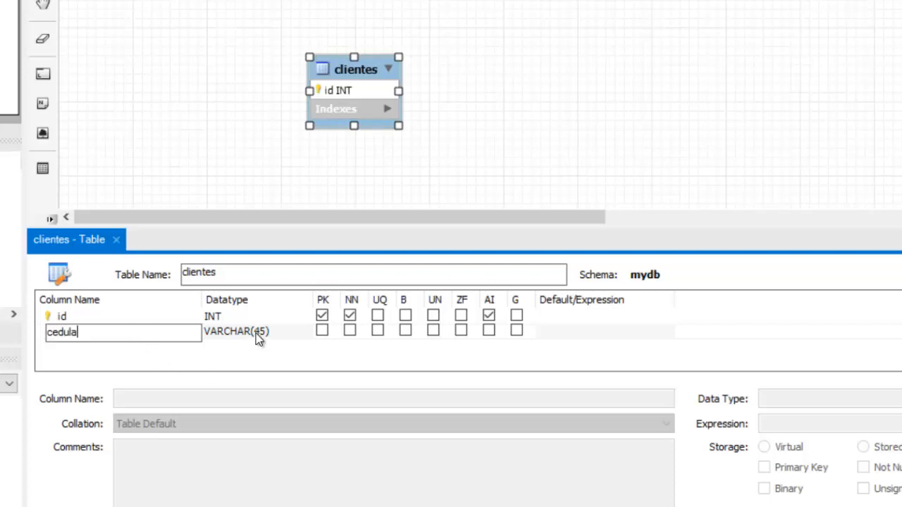
click(280, 337)
click(280, 340)
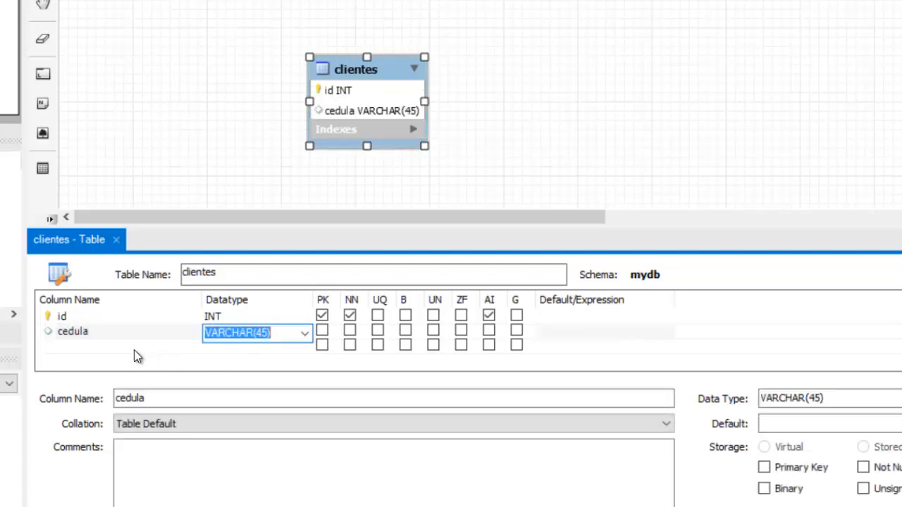
- Add two VARCHAR(45) columns named nombres and apellidos below cedula in the clientes table
click(116, 345)
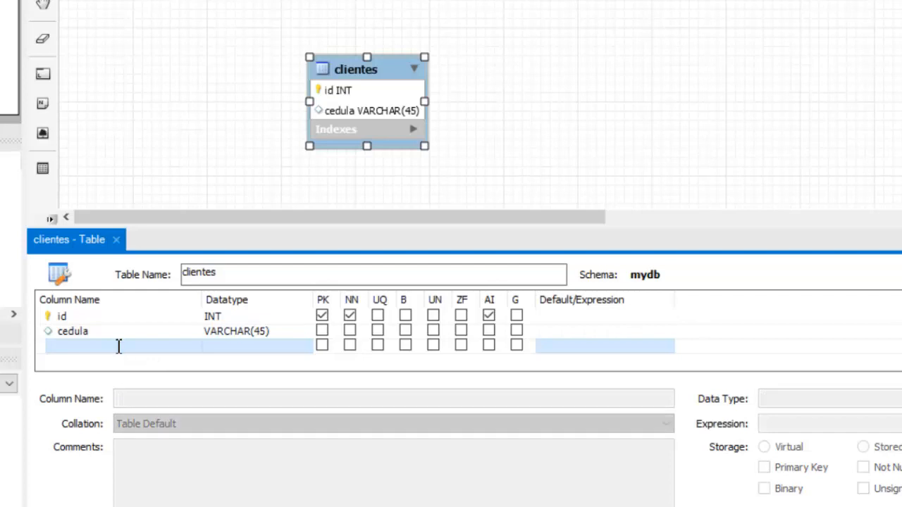
click(117, 345)
text(nombres)
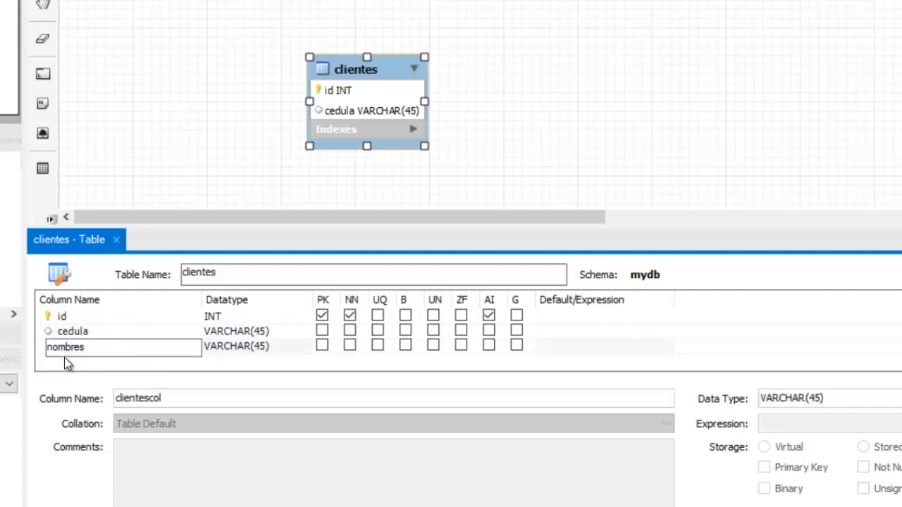
click(117, 360)
text(apellidos)
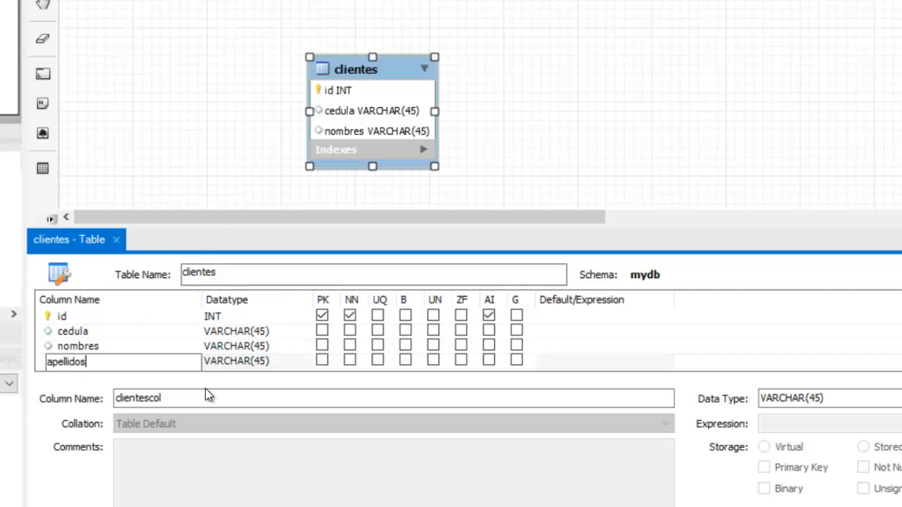
click(109, 349)
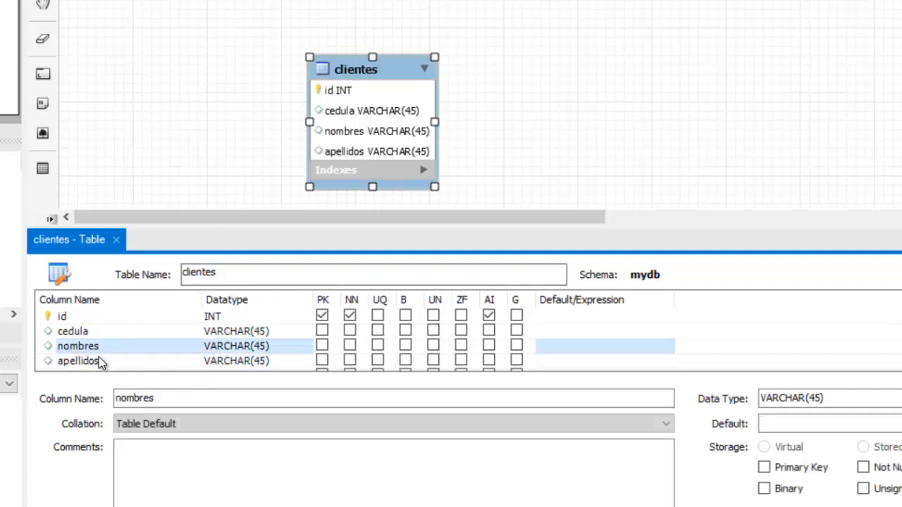
- Add a VARCHAR(45) column named correo to the clientes table and close the table editor
scroll(102, 358, down, 1)
click(89, 357)
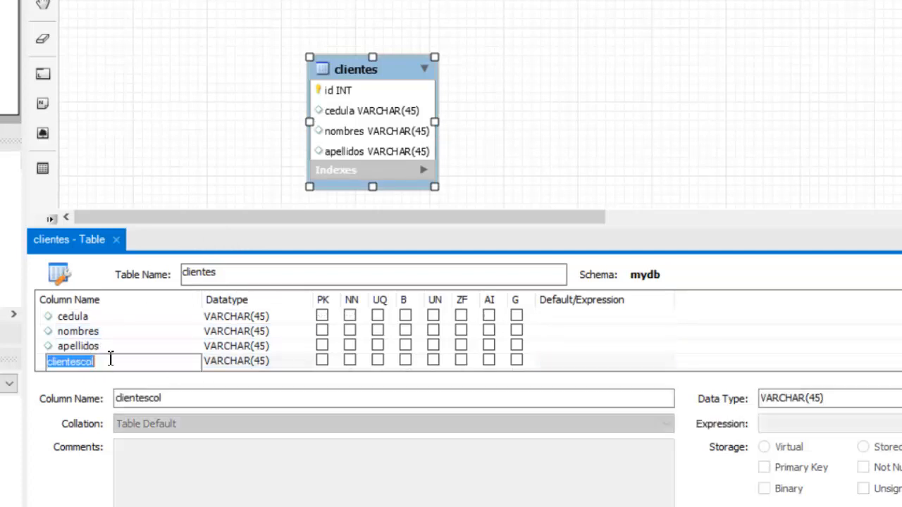
text(correo)
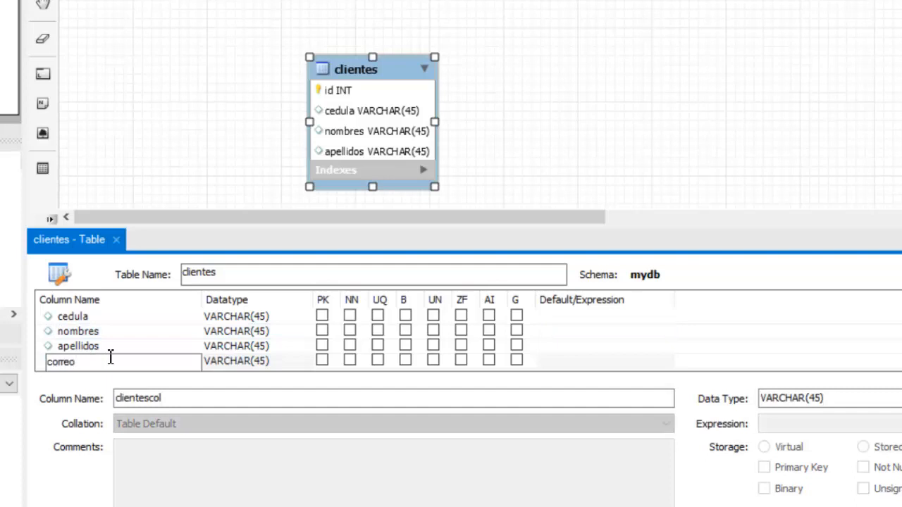
key(Tab)
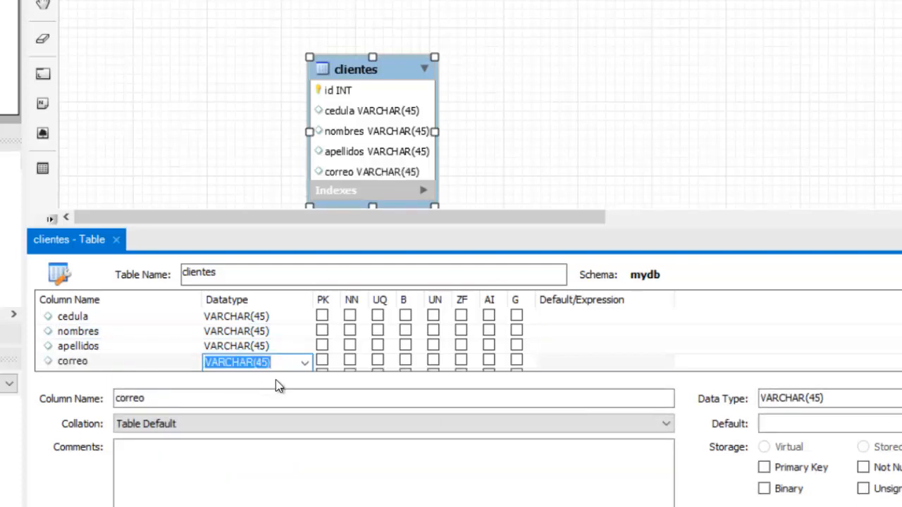
click(116, 240)
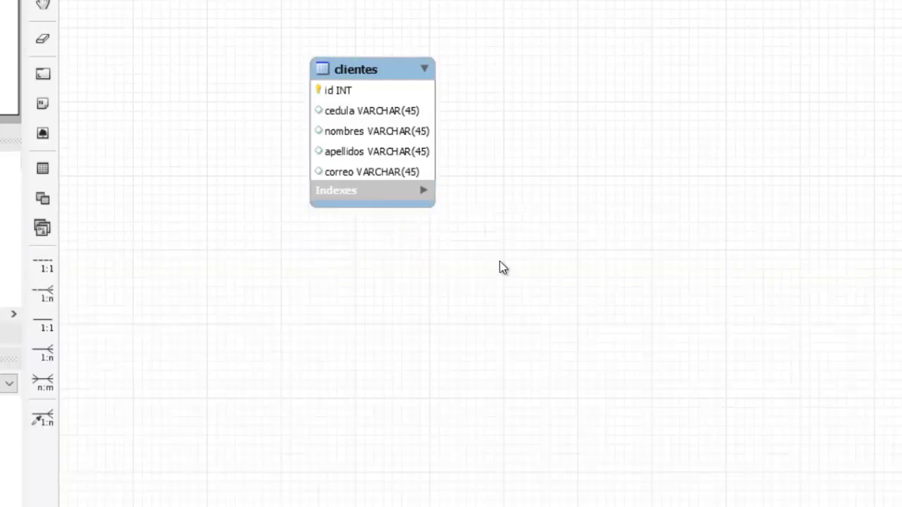
- Reposition the clientes table on the diagram canvas, leaving free space beside it
drag(399, 138, 332, 101)
click(445, 110)
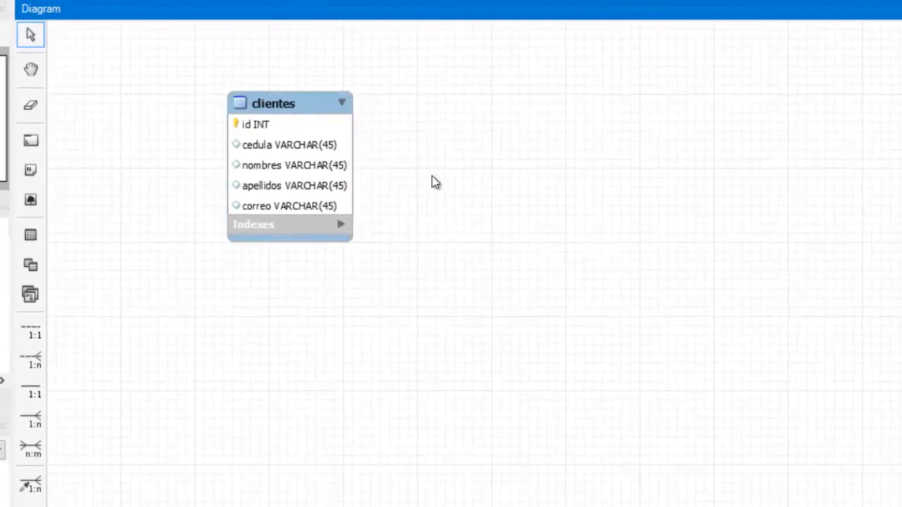
click(278, 168)
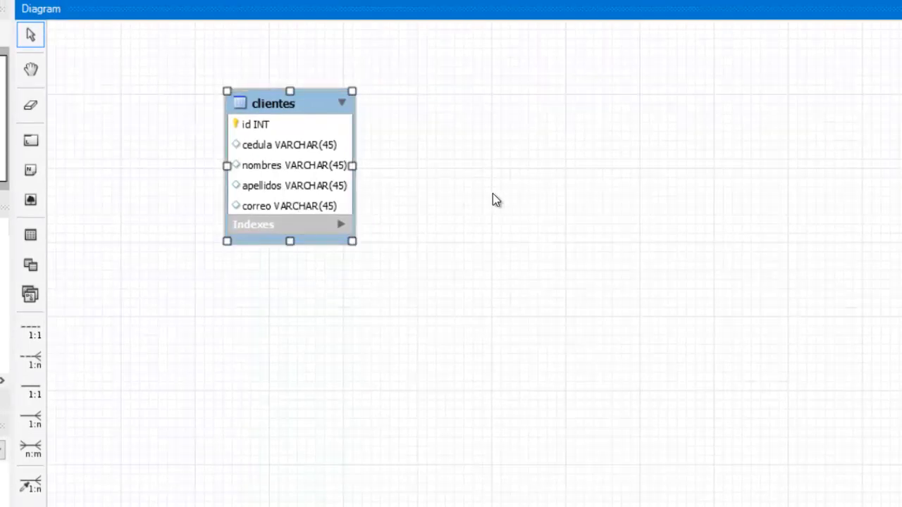
drag(332, 160, 389, 141)
click(633, 182)
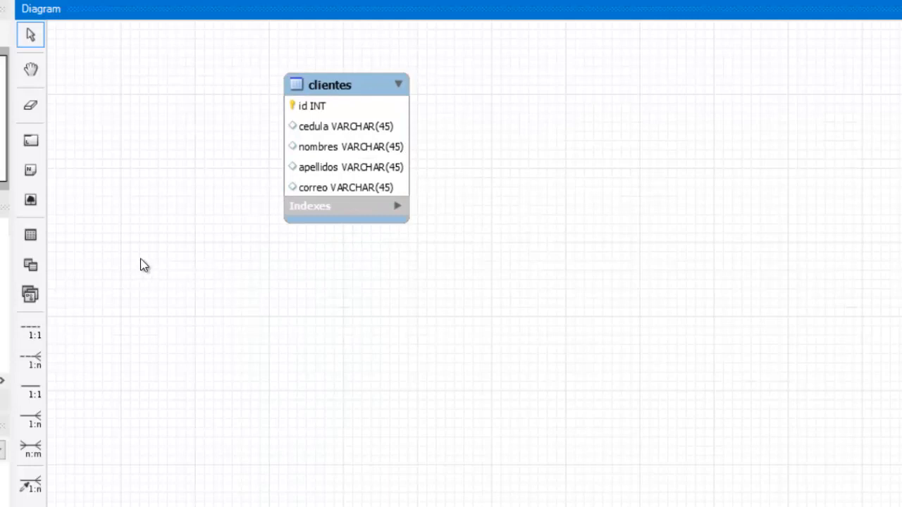
- Place a second table to the right of clientes and adjust the positions of both tables
click(31, 237)
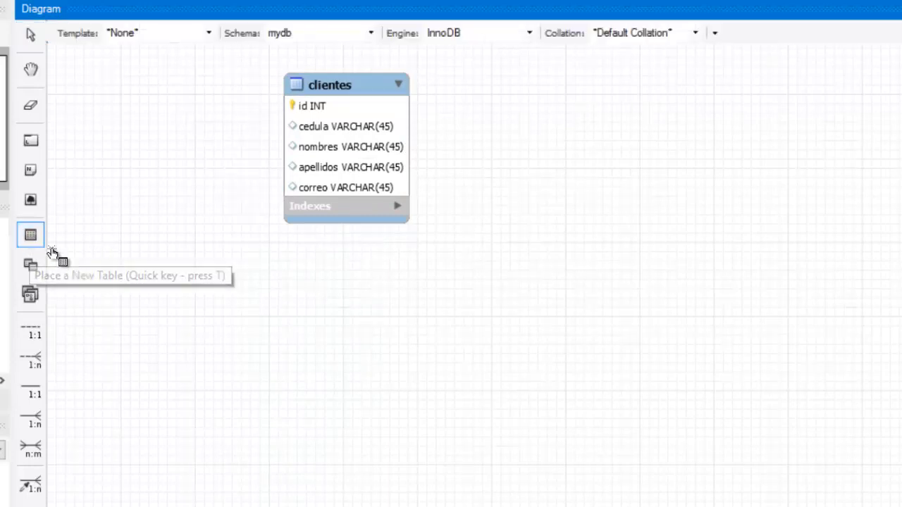
click(644, 203)
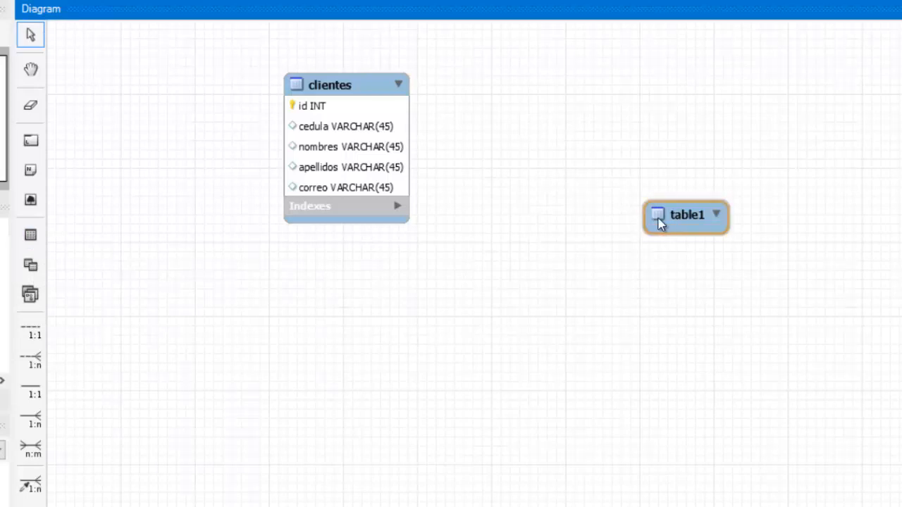
drag(339, 130, 290, 126)
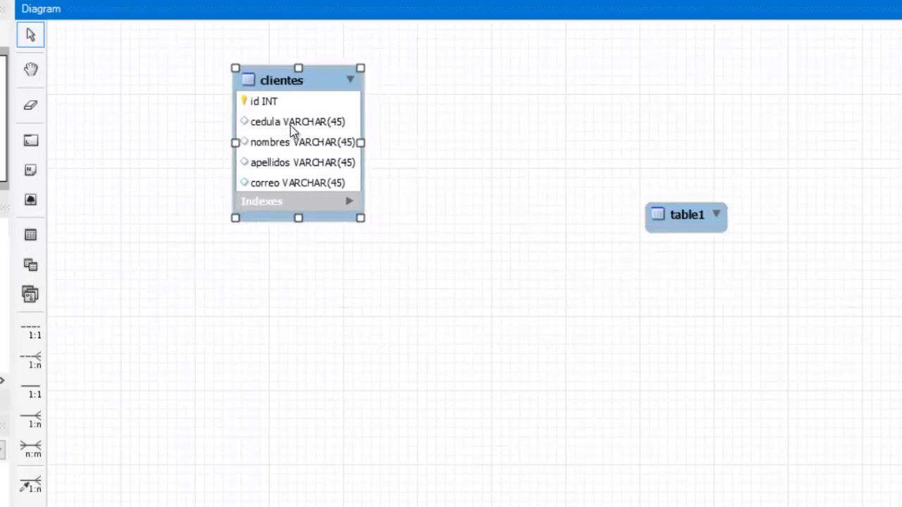
drag(671, 212, 669, 169)
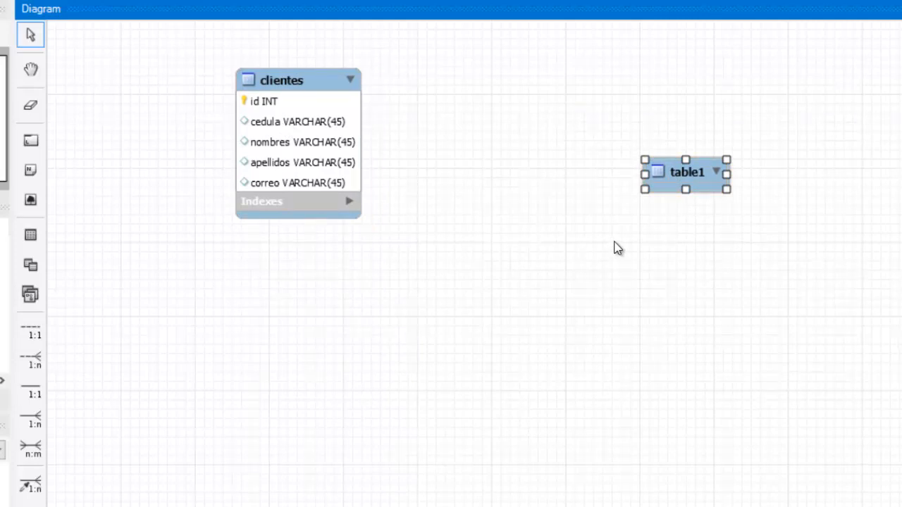
- Open the second table for editing and rename it productos
double_click(670, 185)
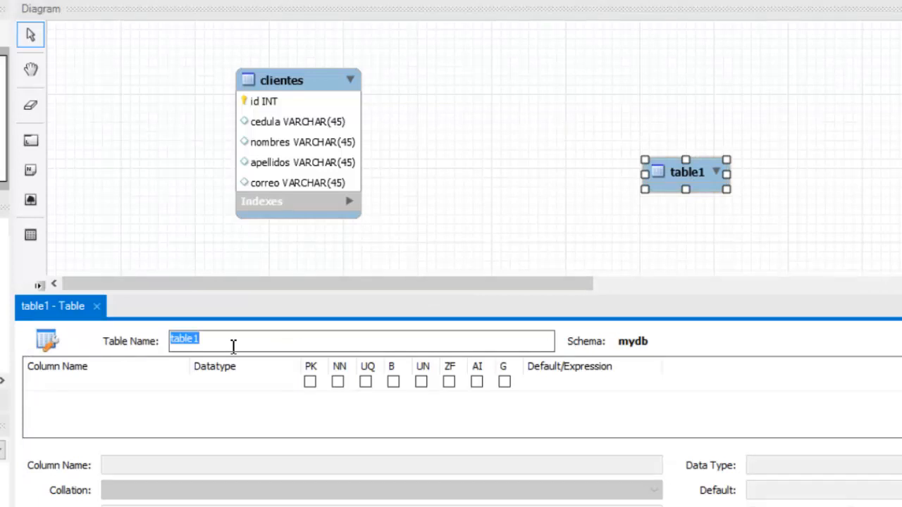
text(prodcutos)
key(BackSpace)
key(BackSpace)
key(BackSpace)
key(BackSpace)
key(BackSpace)
text(uctos)
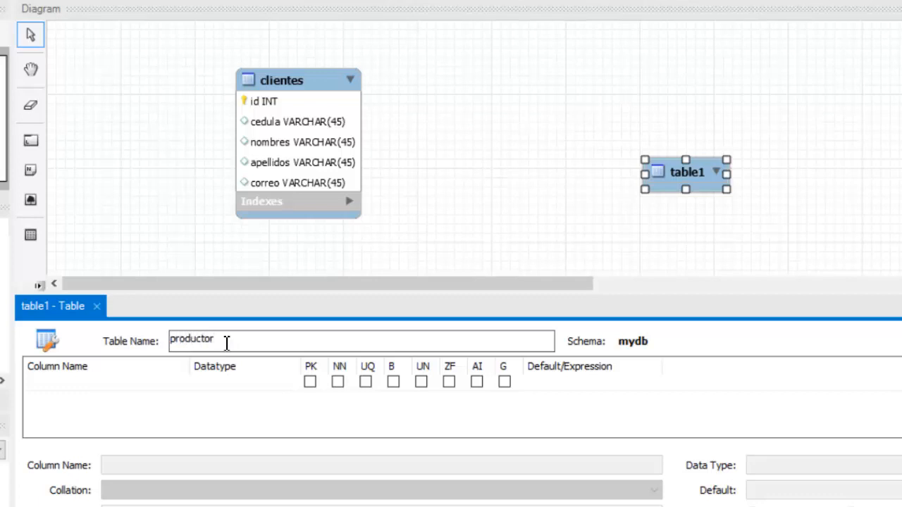
key(Return)
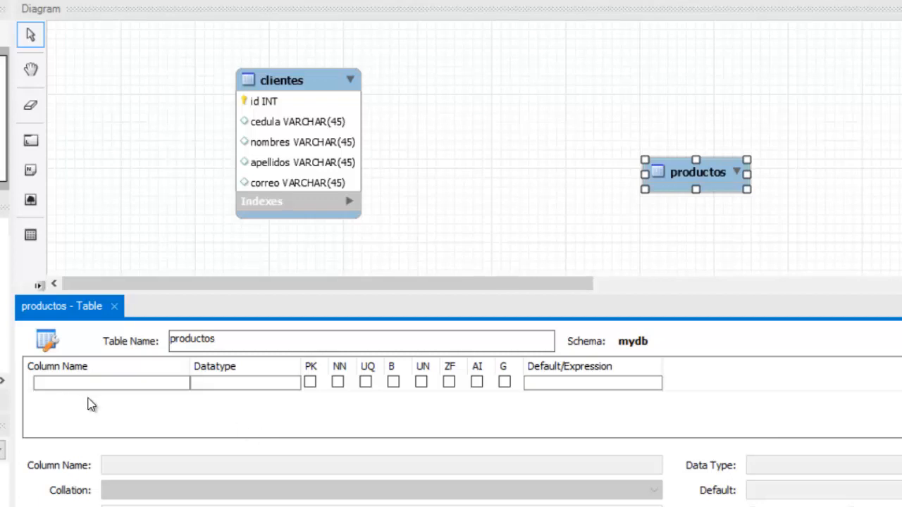
- Add an INT primary key column named id to the productos table and close the table editor
click(86, 387)
text(id)
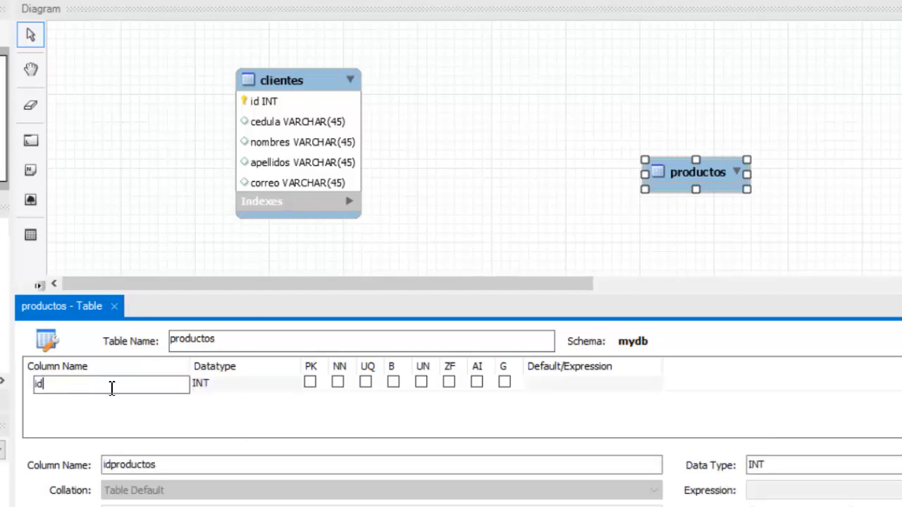
key(Tab)
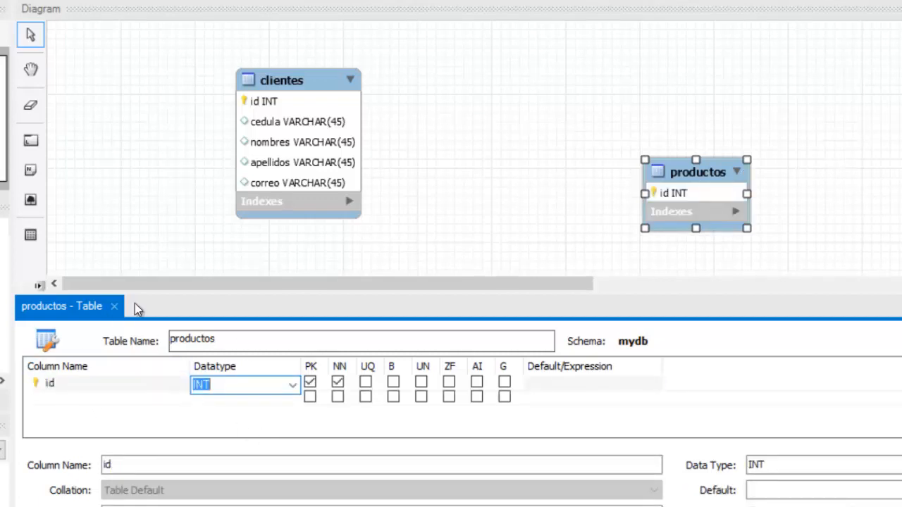
click(268, 334)
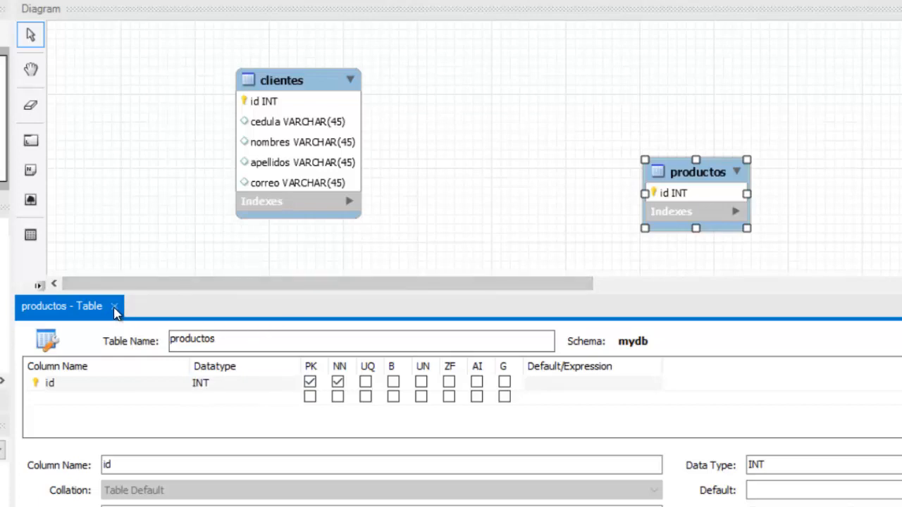
click(113, 306)
- Rearrange the clientes and productos tables so they sit roughly side by side on the canvas
drag(291, 148, 278, 202)
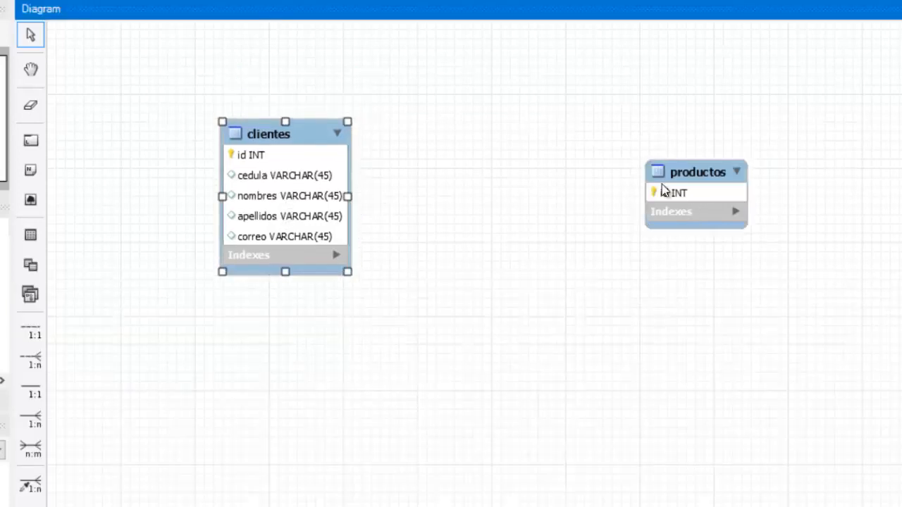
drag(666, 190, 641, 170)
drag(323, 222, 329, 189)
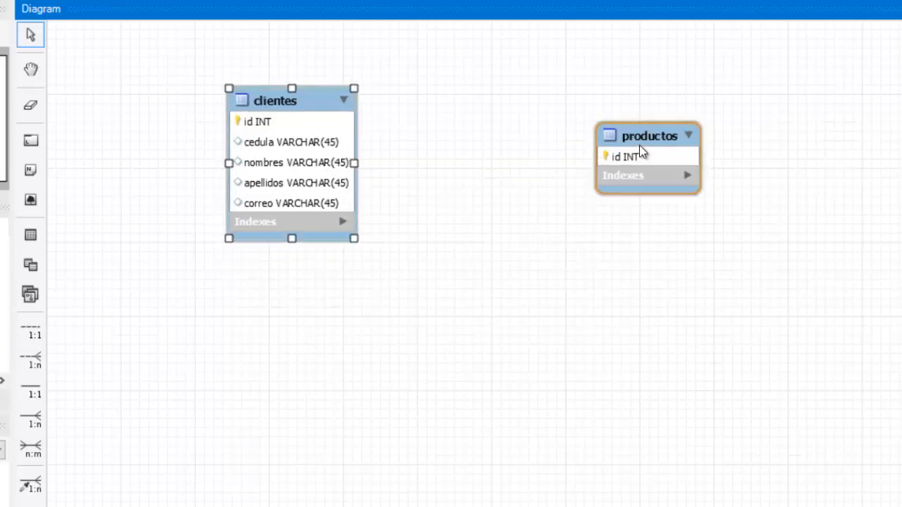
- Link productos to clientes with a non-identifying 1:n relationship and shift both connected tables slightly on the canvas
click(32, 368)
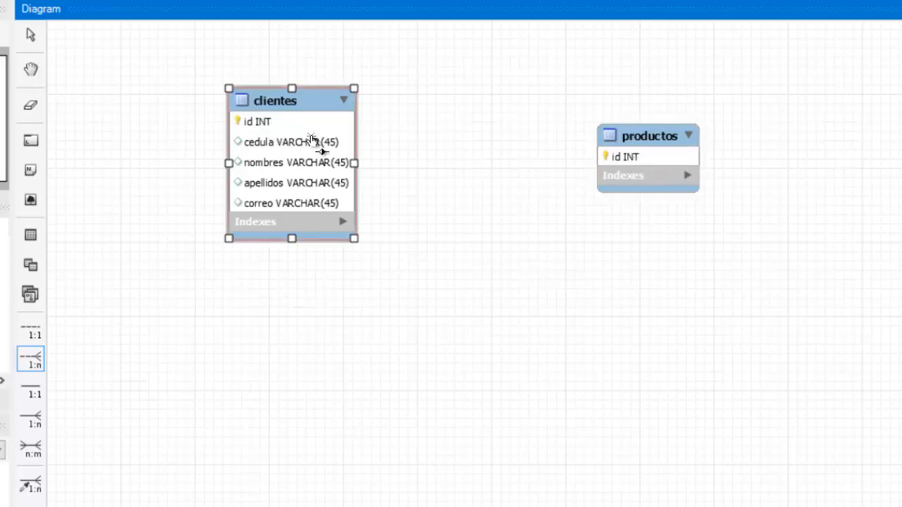
click(631, 171)
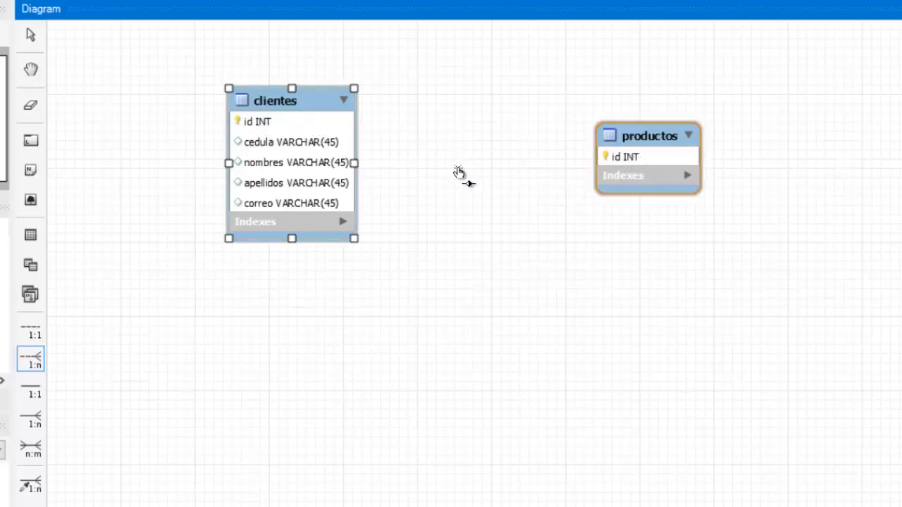
click(318, 135)
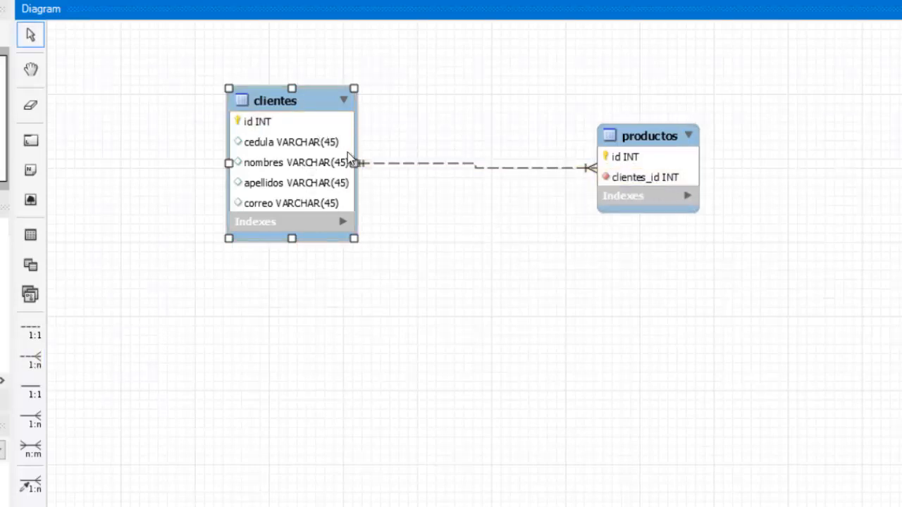
drag(640, 188, 640, 212)
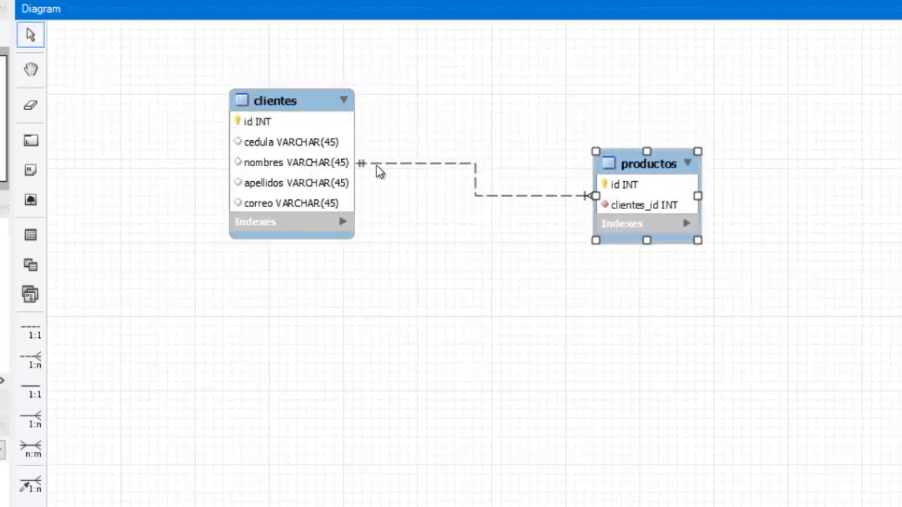
drag(329, 138, 346, 195)
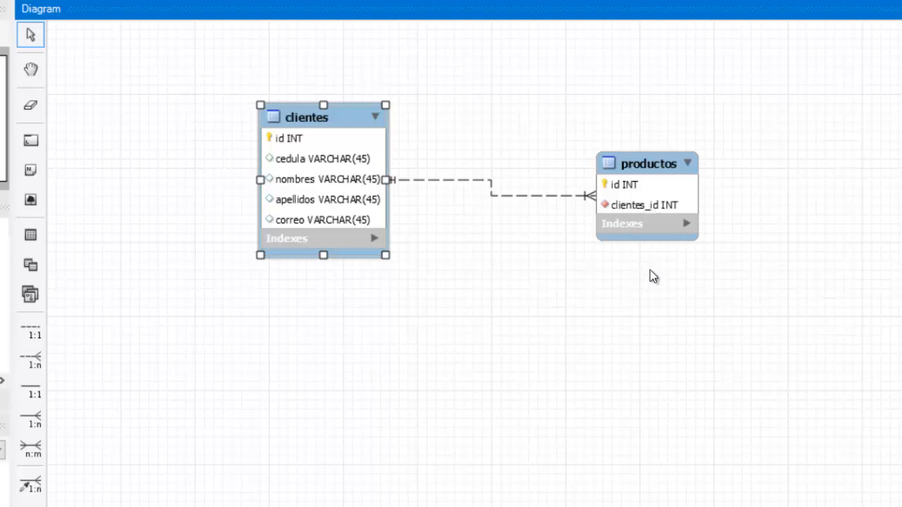
- Delete the productos table from the model
click(643, 213)
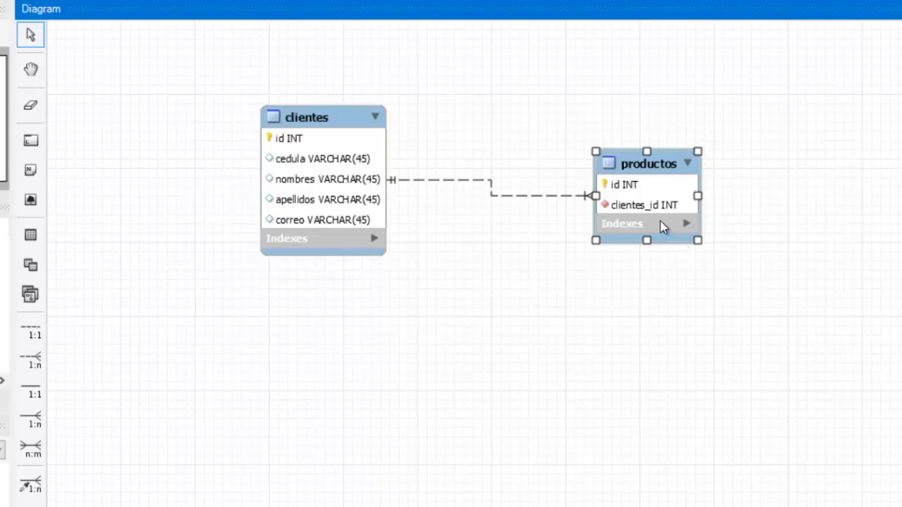
right_click(643, 201)
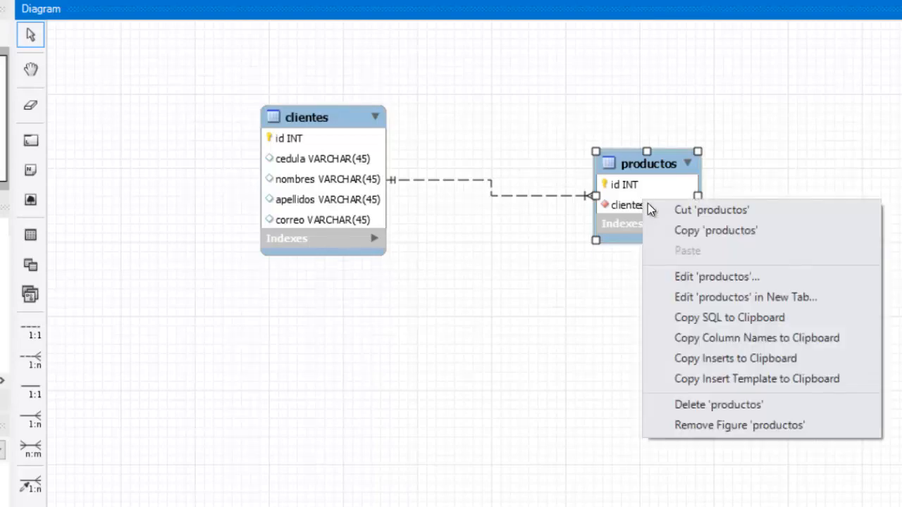
click(711, 413)
- Move the clientes table to the right, toward the middle of the visible canvas, and leave it selected
drag(340, 198, 454, 210)
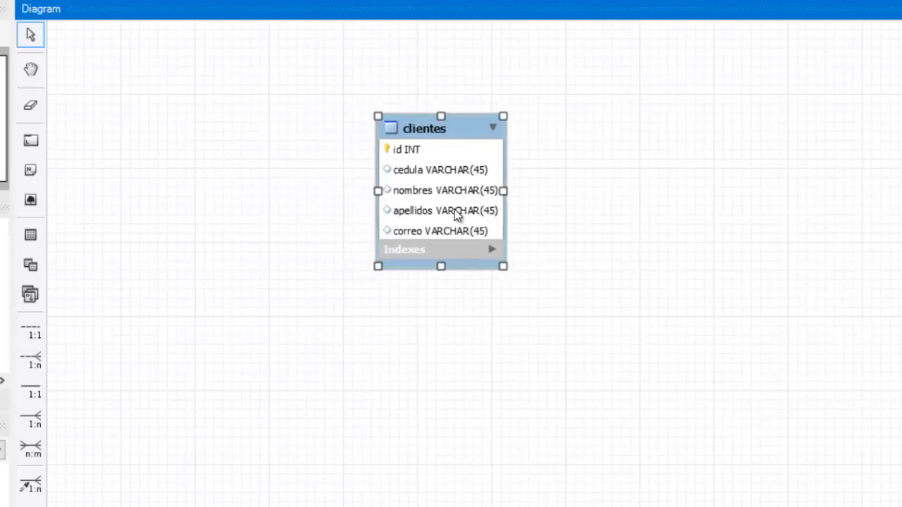
click(627, 214)
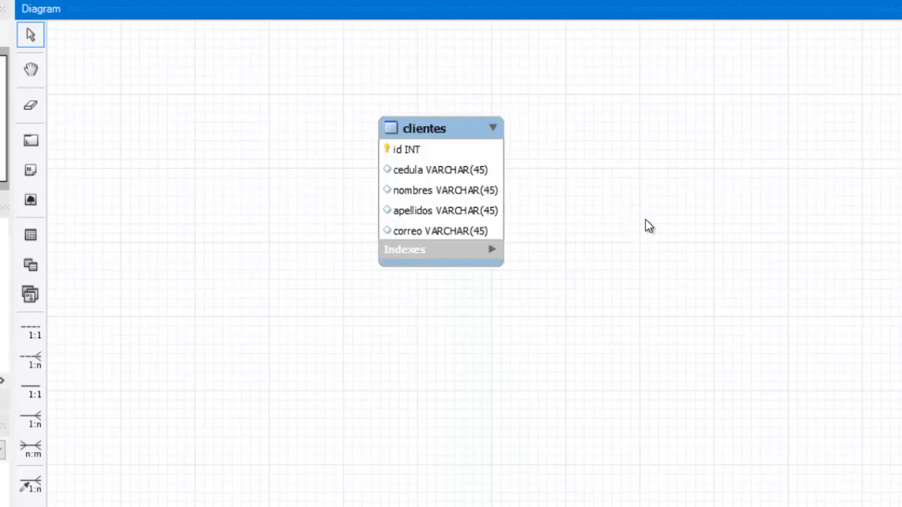
click(457, 210)
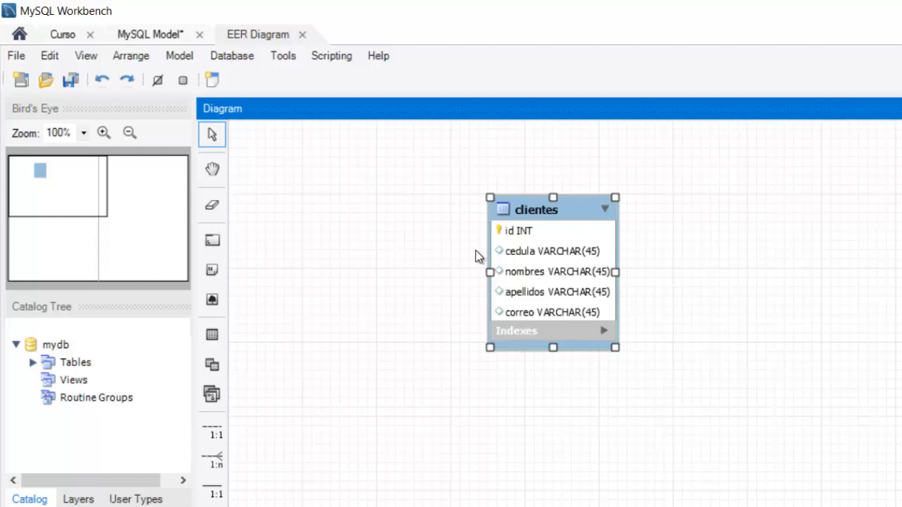
- Rename the model's mydb schema to curso and close its schema editor
click(148, 36)
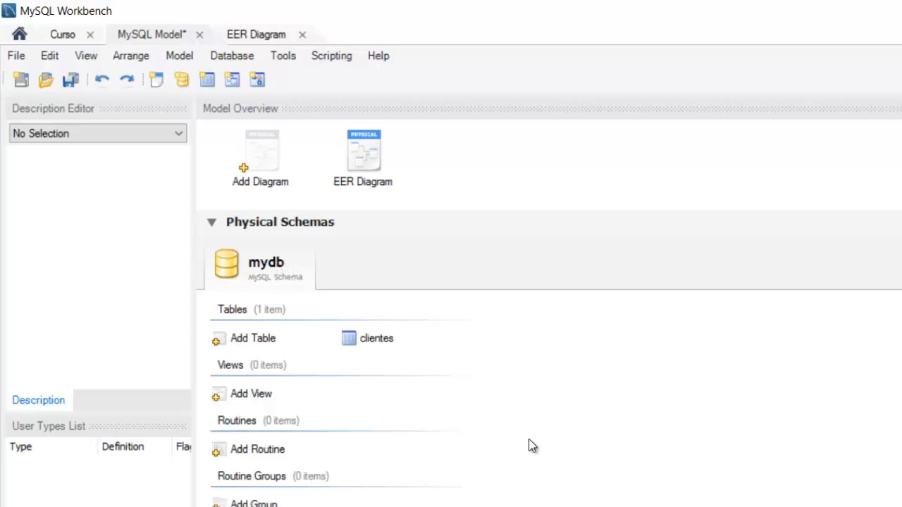
double_click(250, 272)
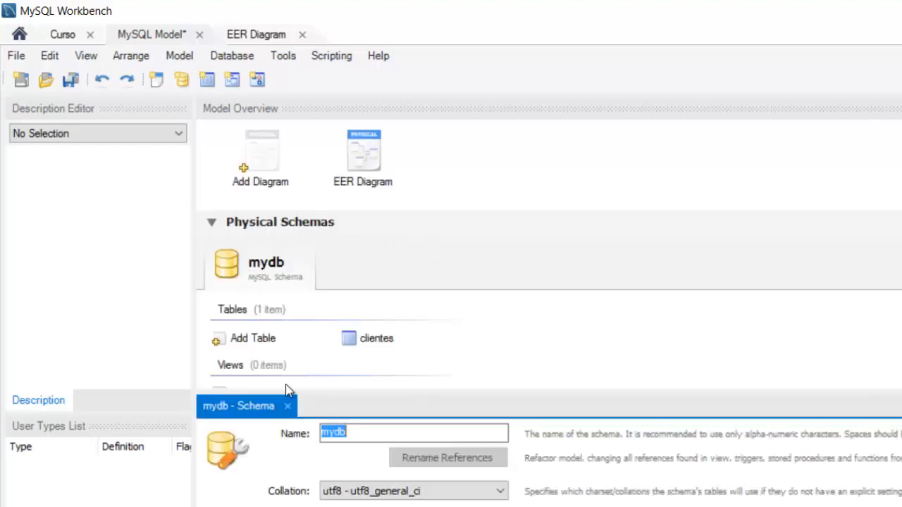
click(347, 433)
key(BackSpace)
key(BackSpace)
key(BackSpace)
key(BackSpace)
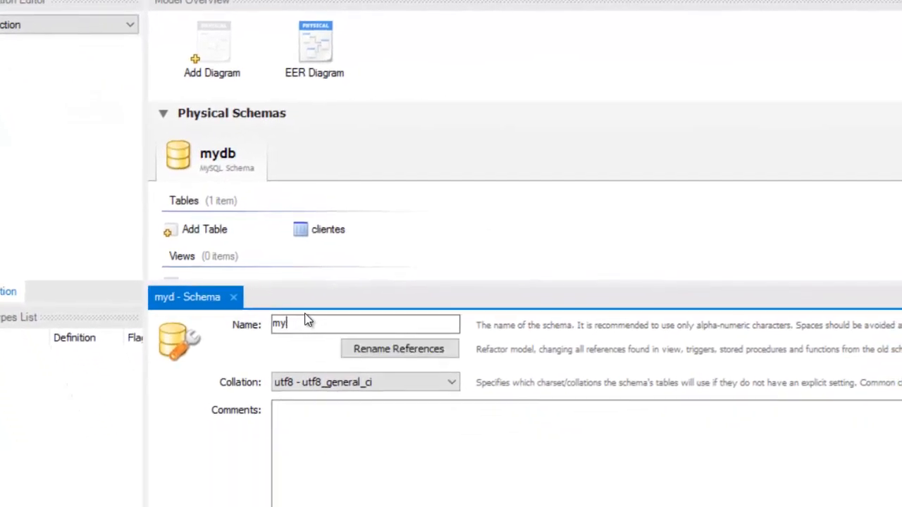
text(curso)
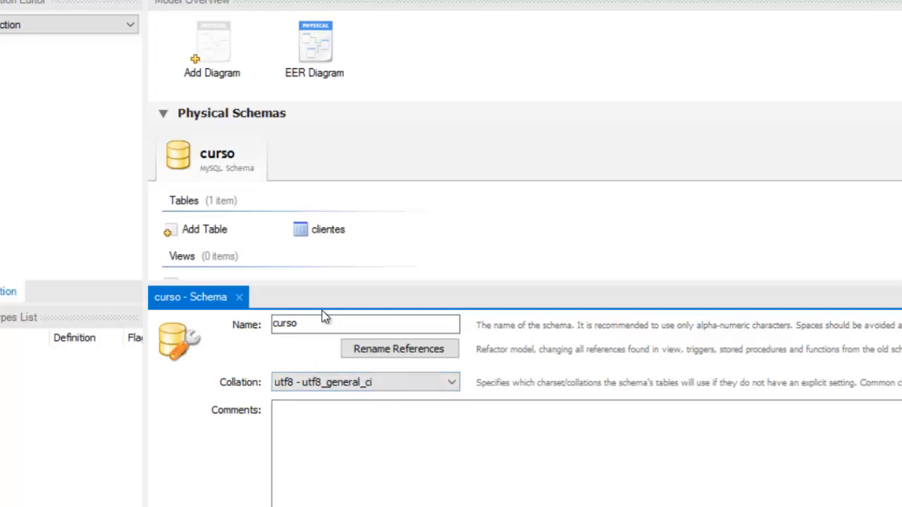
click(240, 298)
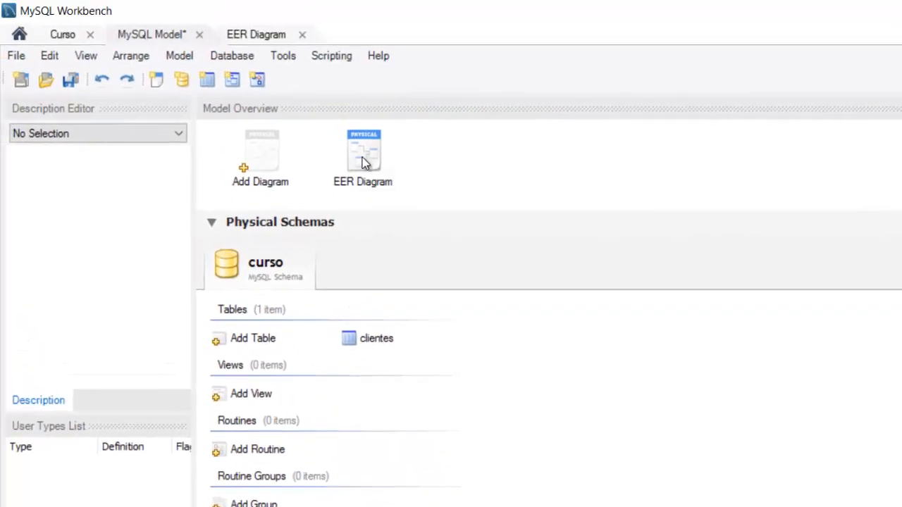
- Return to the EER diagram and move the clientes table up and to the left on the canvas
click(362, 163)
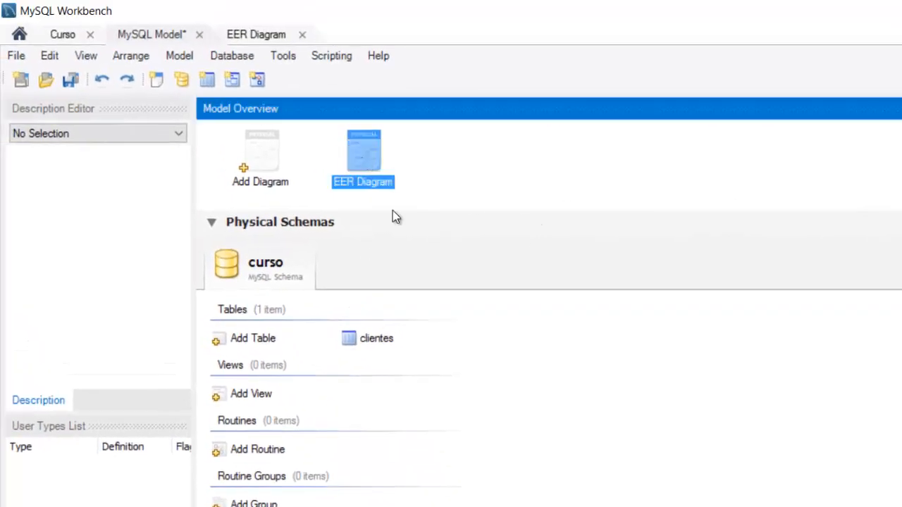
click(257, 37)
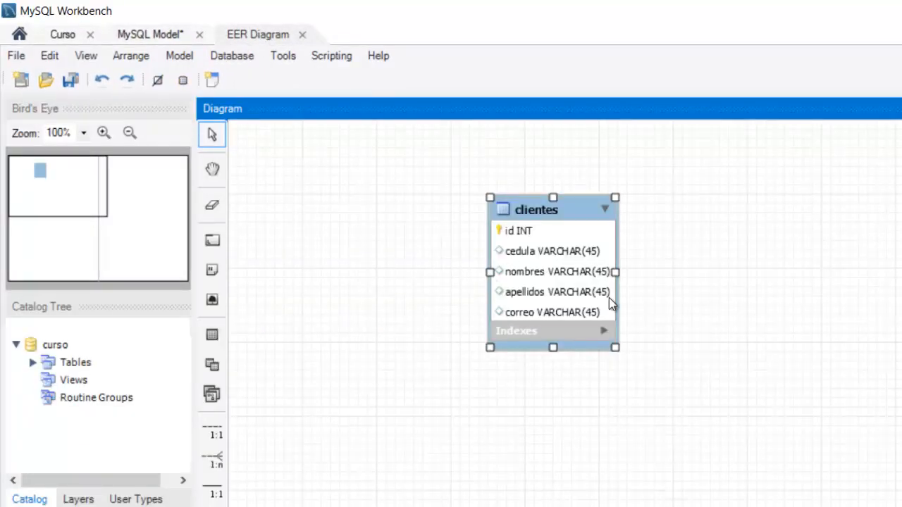
drag(526, 274, 425, 230)
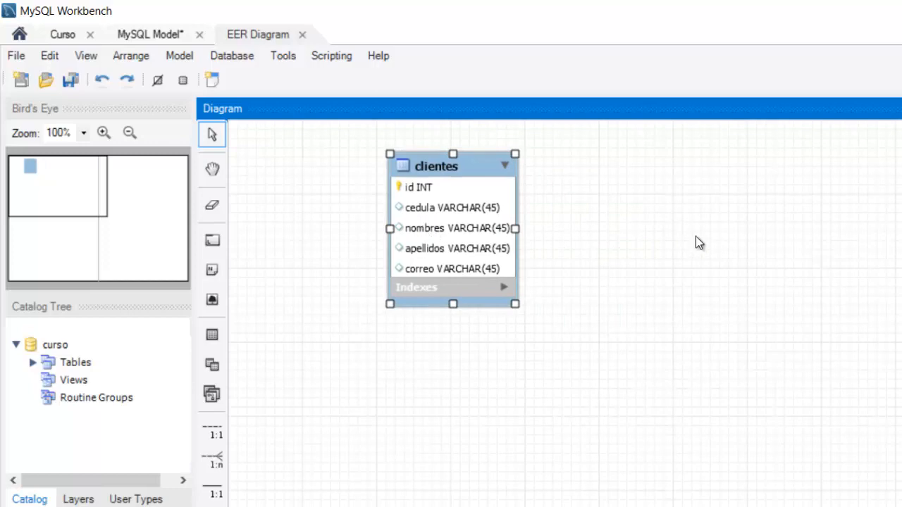
click(16, 56)
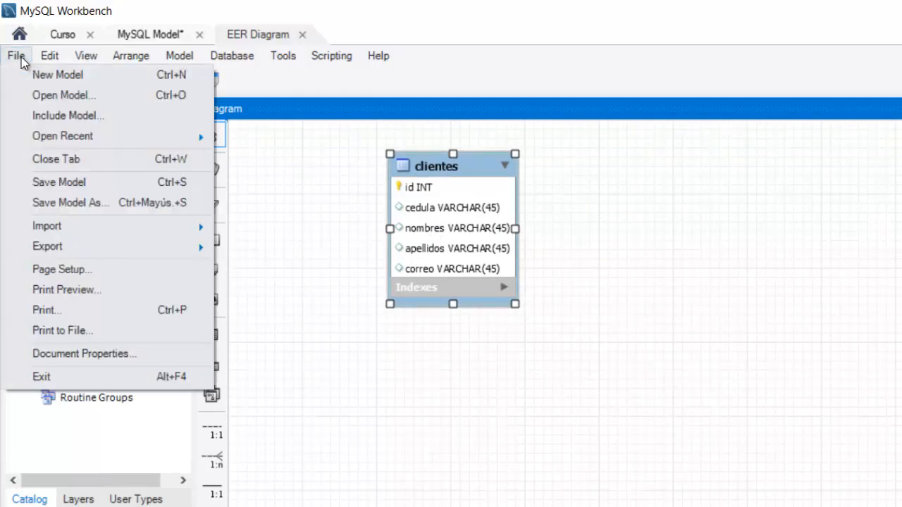
click(634, 239)
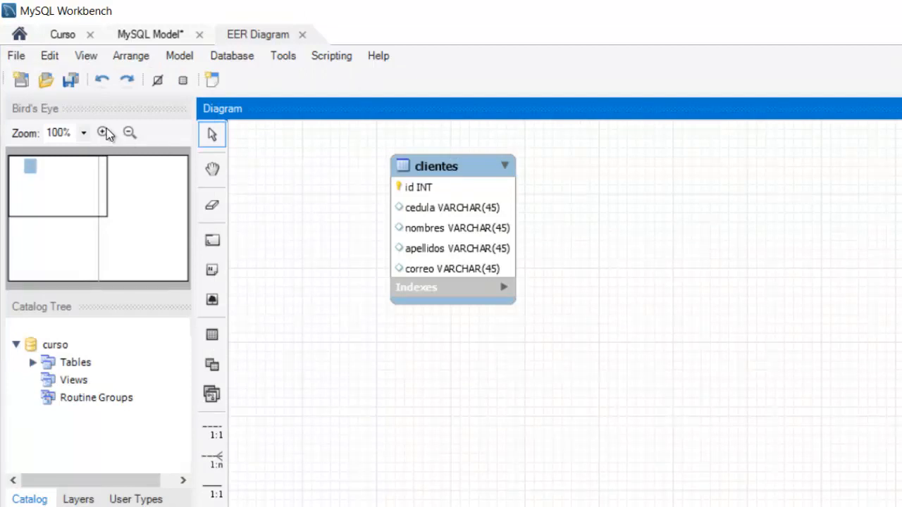
click(18, 59)
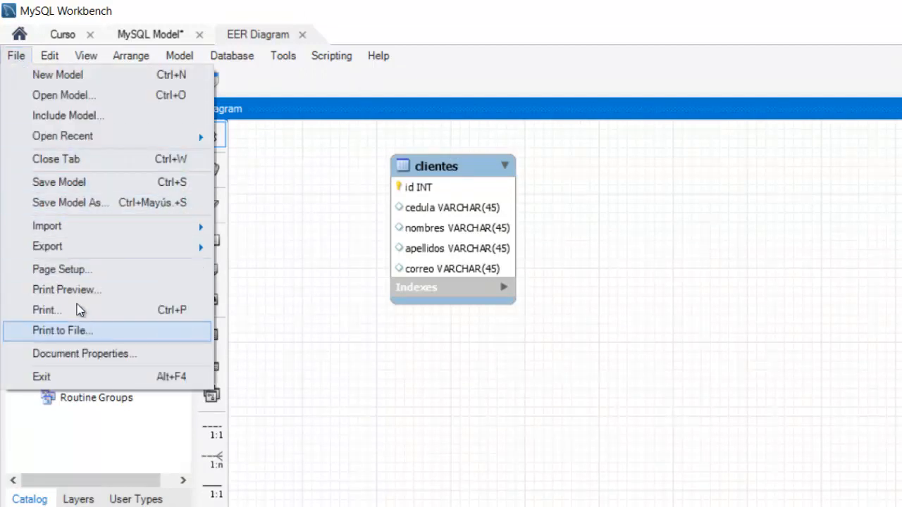
click(51, 184)
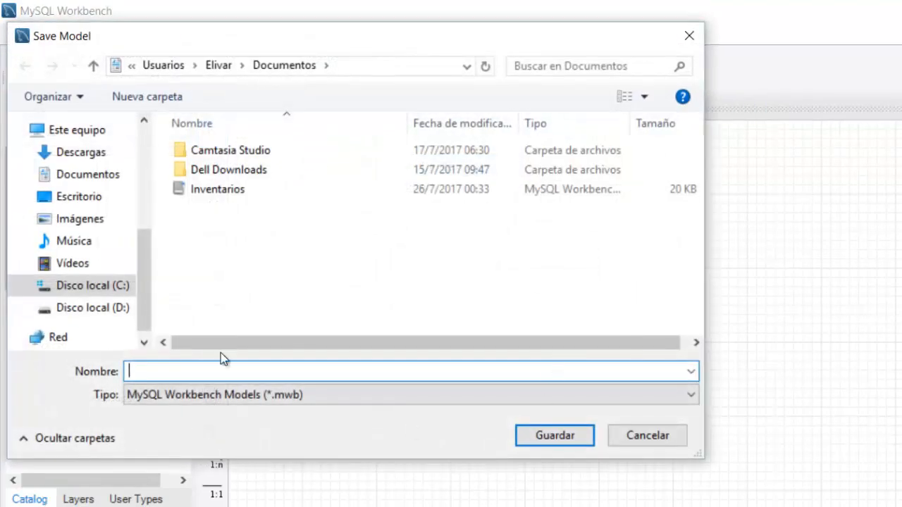
click(648, 435)
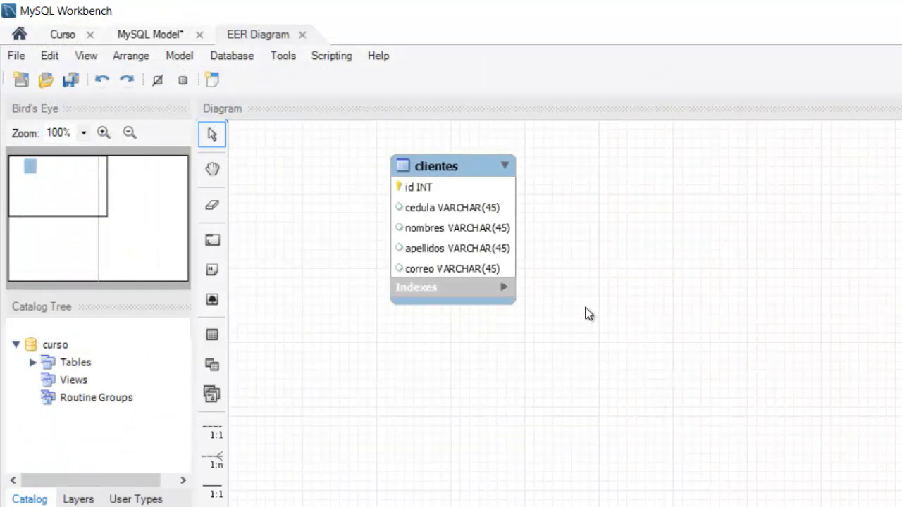
- Shift the clientes table down slightly, then start Forward Engineer with the Local instance MySQL57 connection, default options and the root account's password
drag(440, 233, 438, 282)
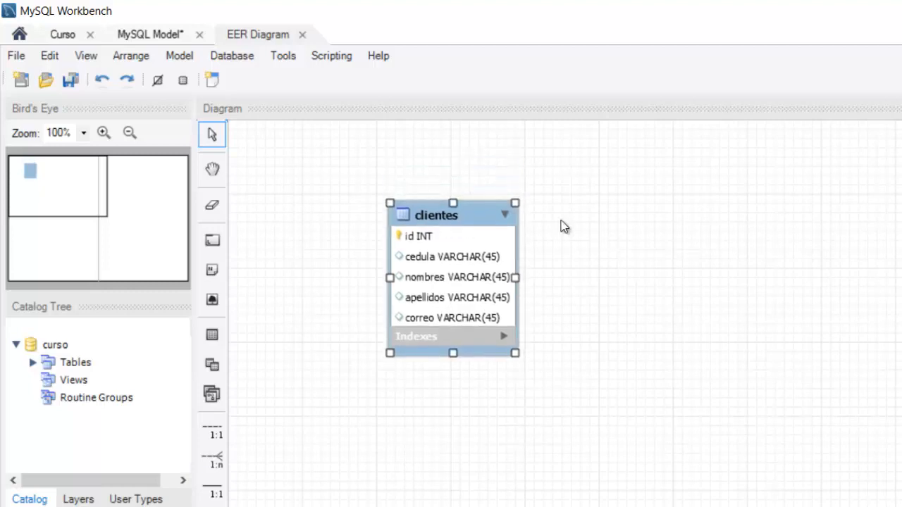
click(226, 62)
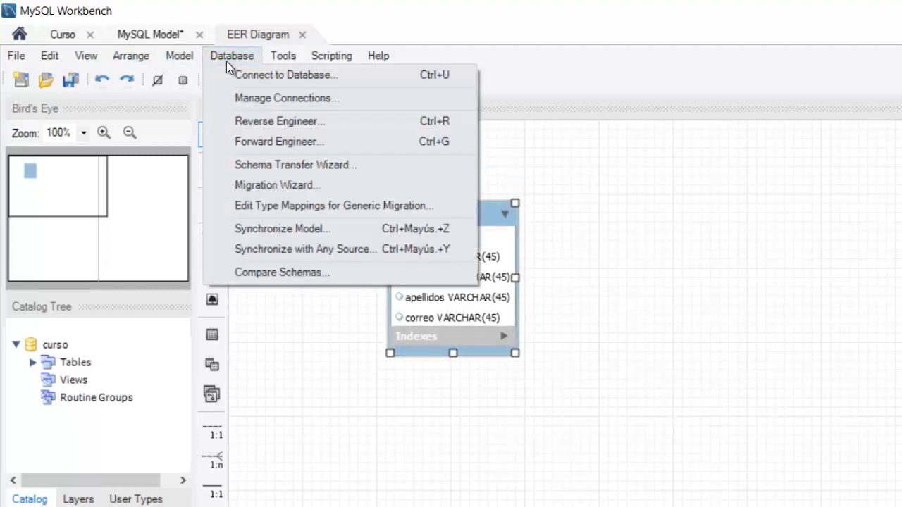
click(271, 145)
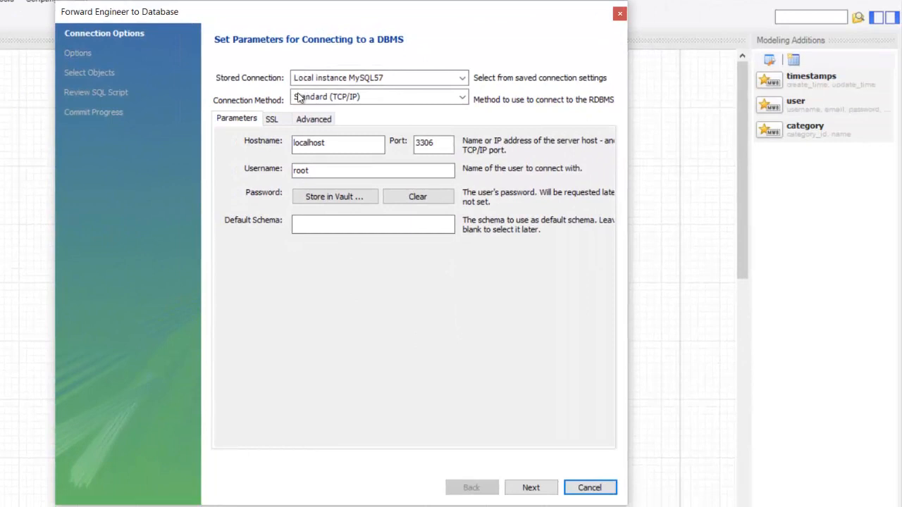
click(529, 487)
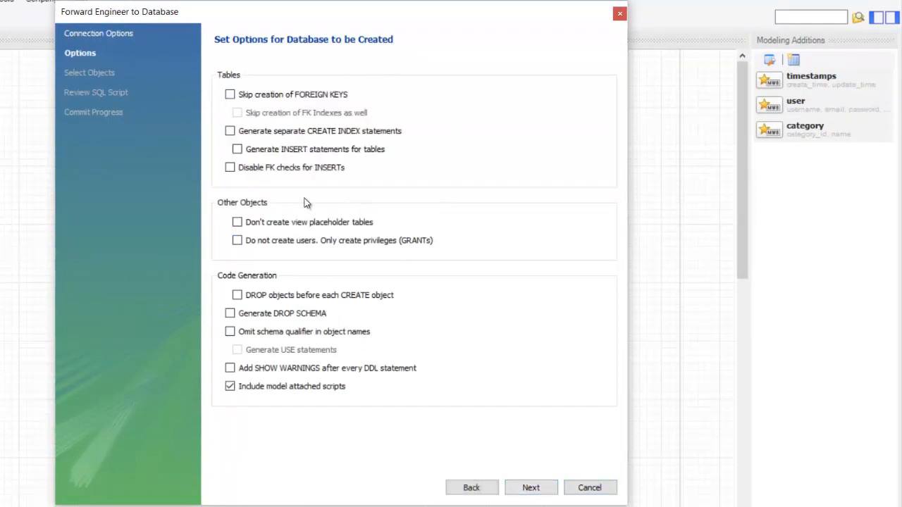
click(529, 487)
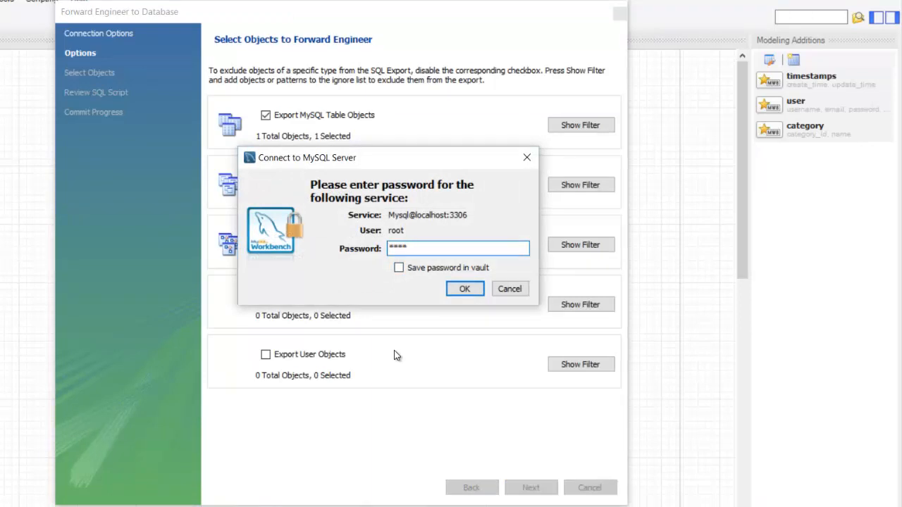
key(Return)
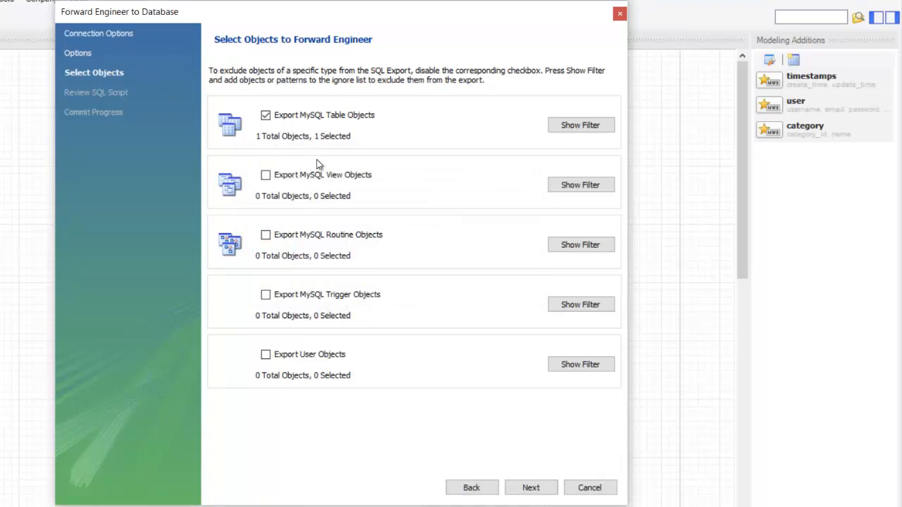
- Forward engineer the table objects by reviewing and executing the generated SQL script unchanged, and close the wizard
click(527, 488)
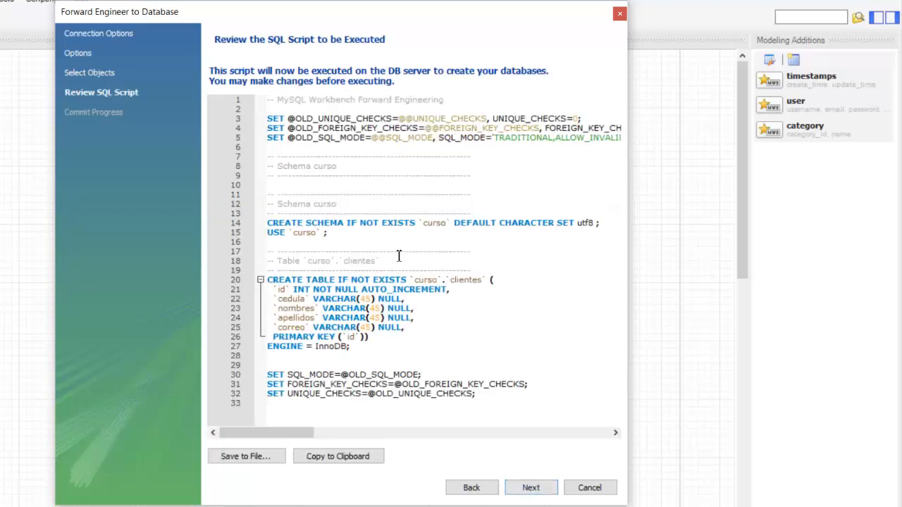
click(472, 252)
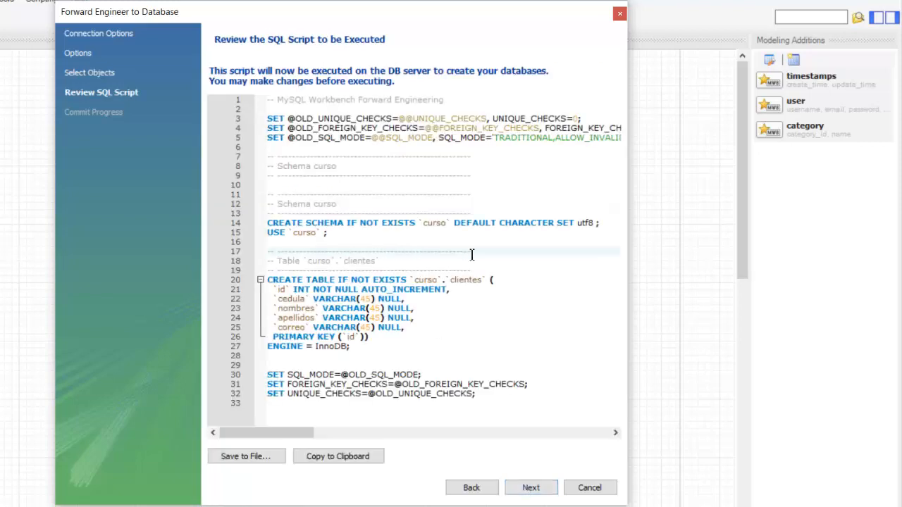
click(430, 323)
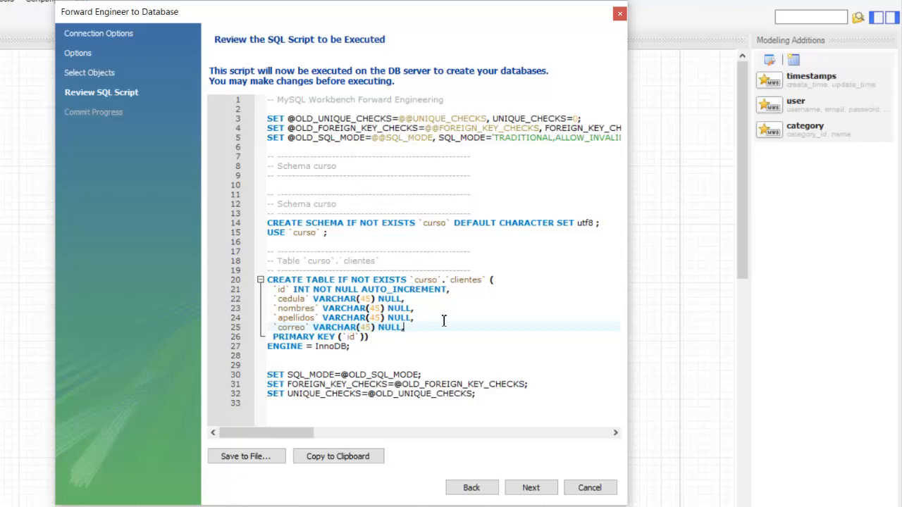
click(527, 488)
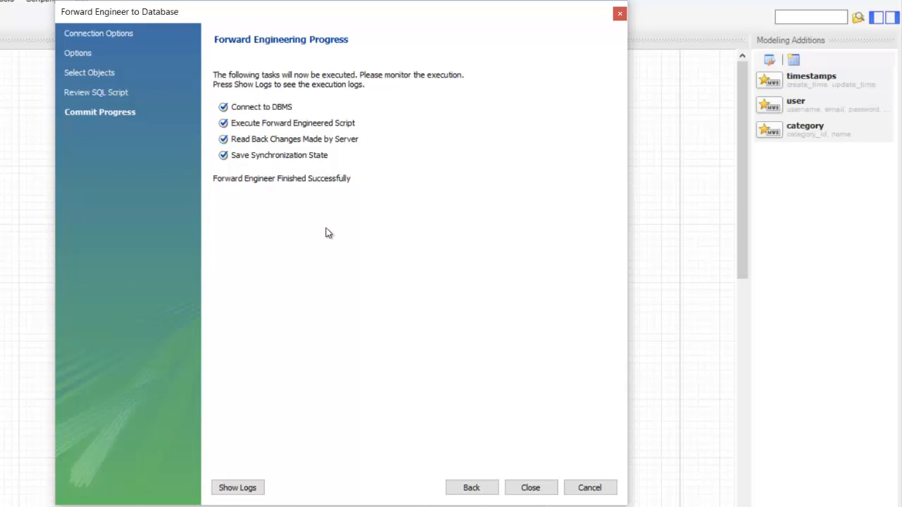
click(535, 493)
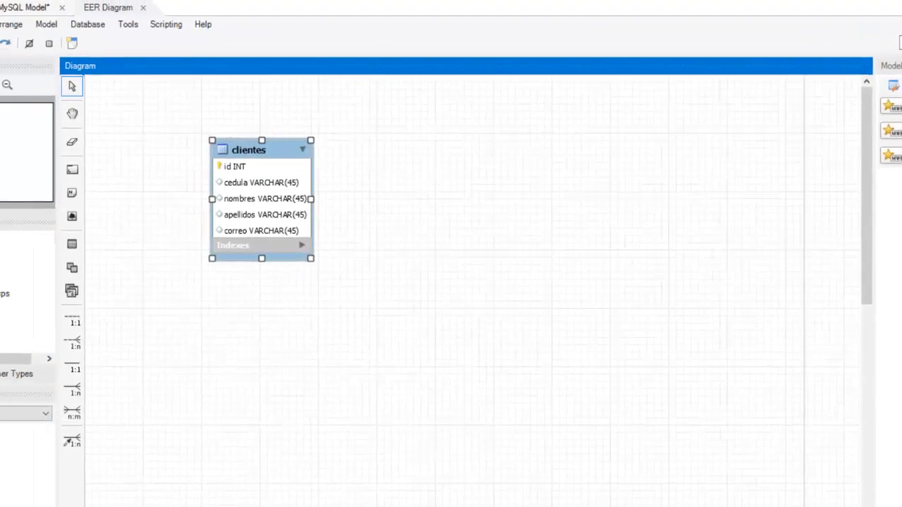
- Refresh the schema list in the Curso connection and expand the curso schema down to its tables
click(51, 26)
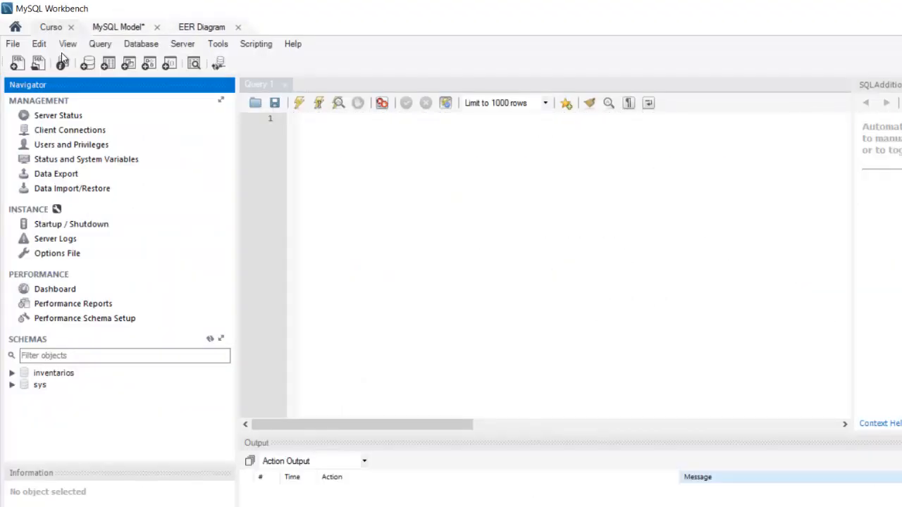
click(50, 29)
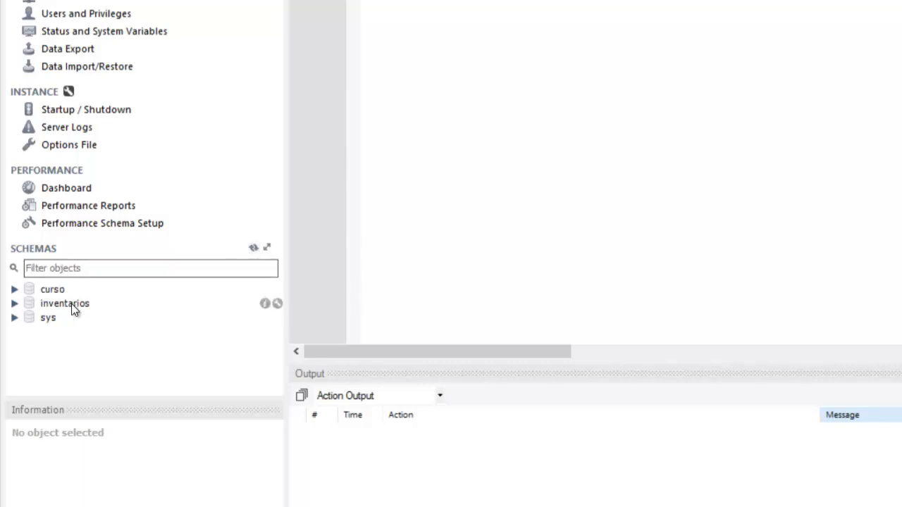
click(14, 289)
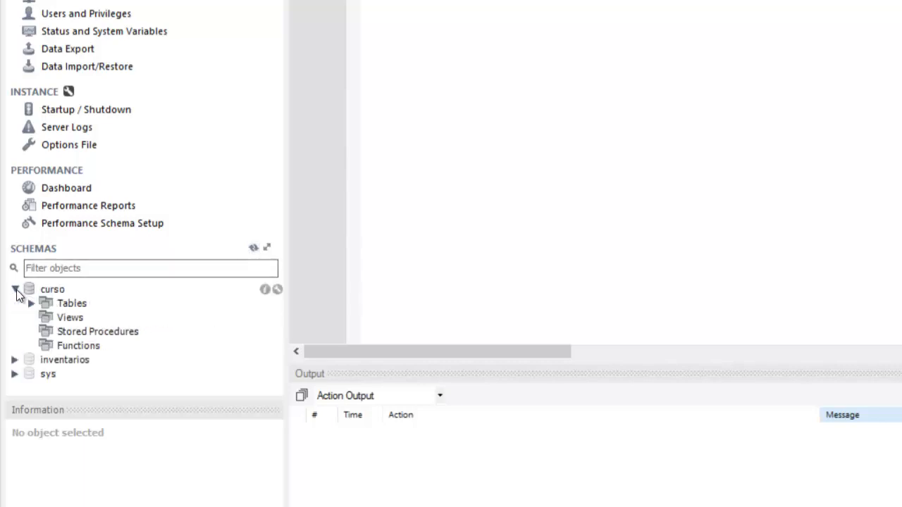
click(33, 305)
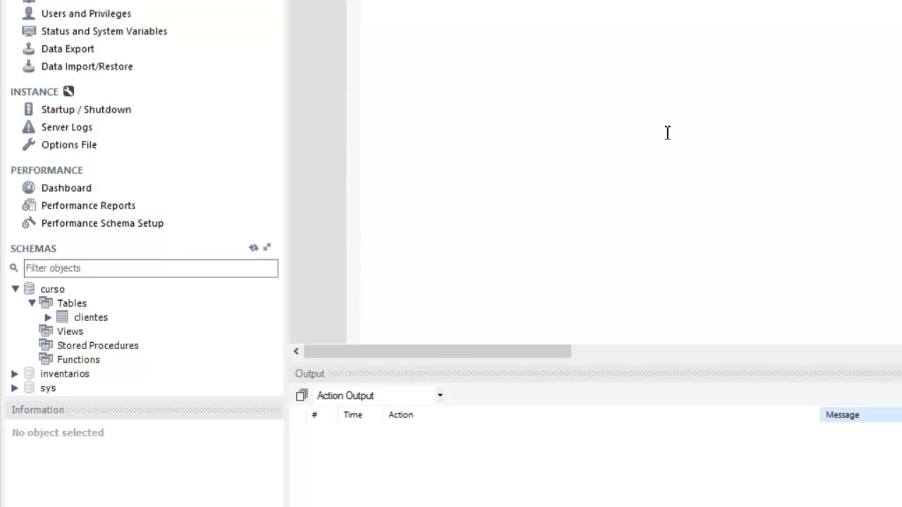
- Go back to the EER diagram and shift the clientes table slightly up and to the right
click(244, 4)
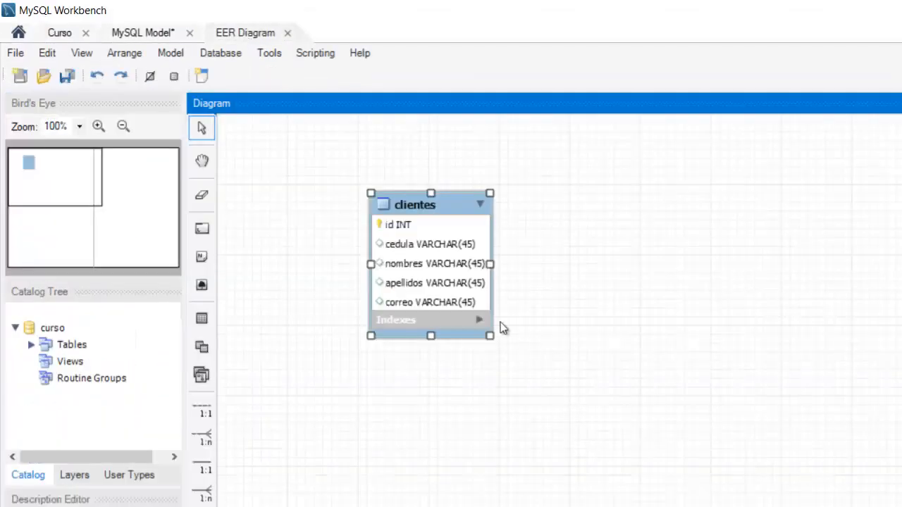
drag(470, 264, 501, 242)
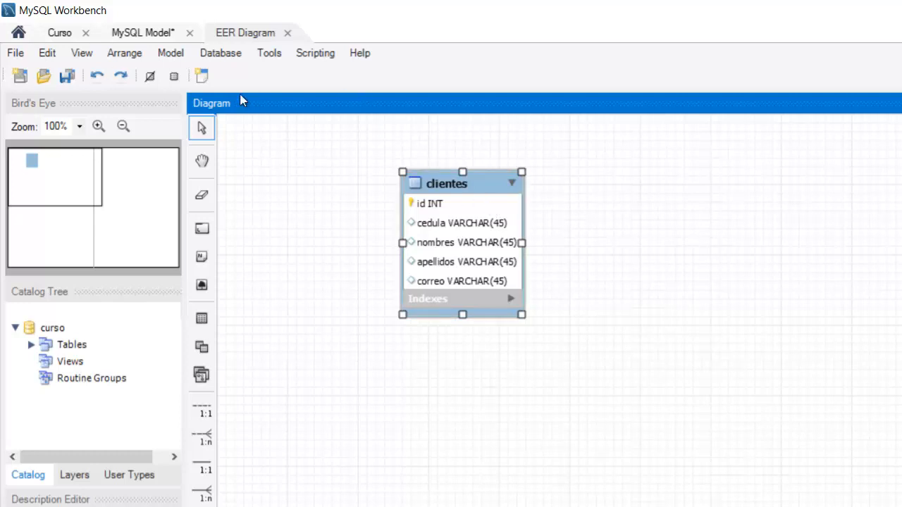
click(221, 53)
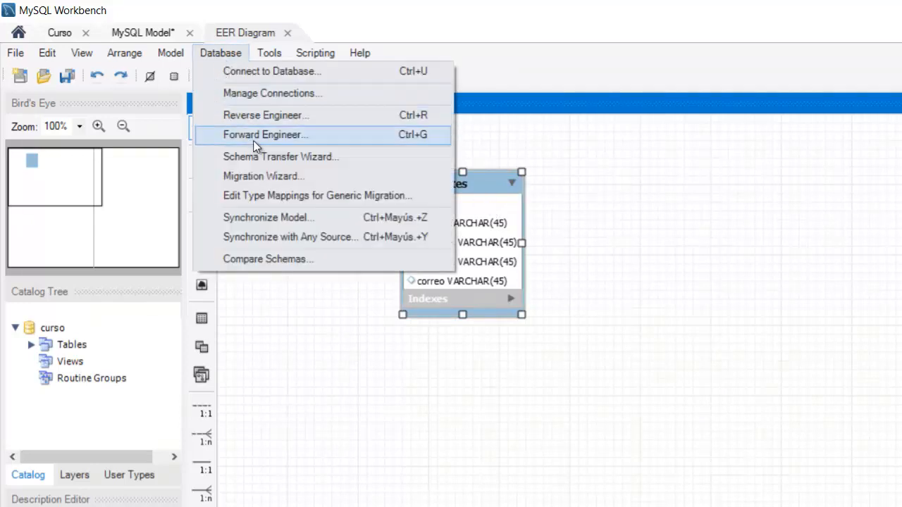
click(628, 241)
click(14, 54)
- Return to the Curso connection and collapse the Tables folder of the curso schema
click(62, 35)
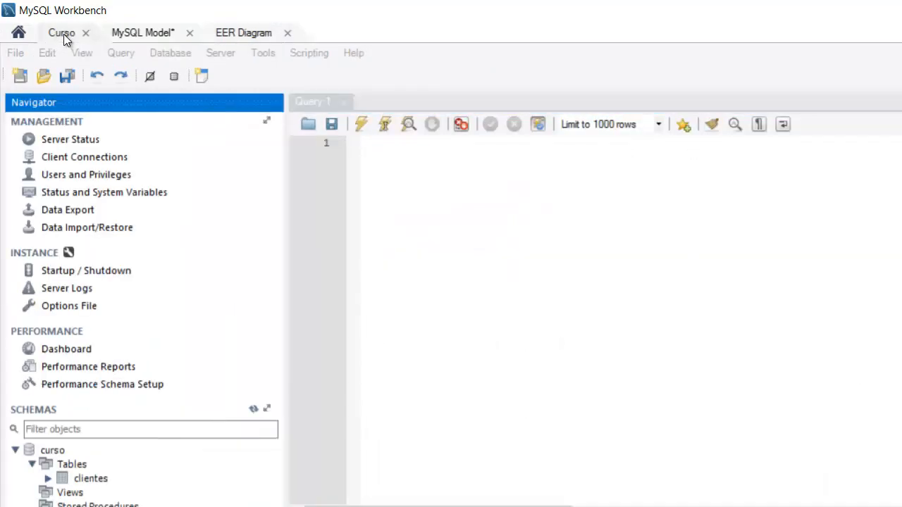
click(34, 465)
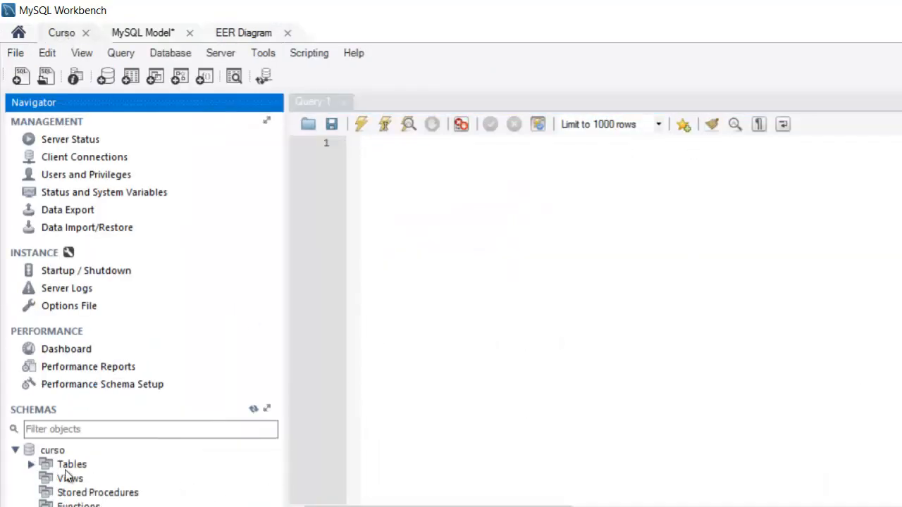